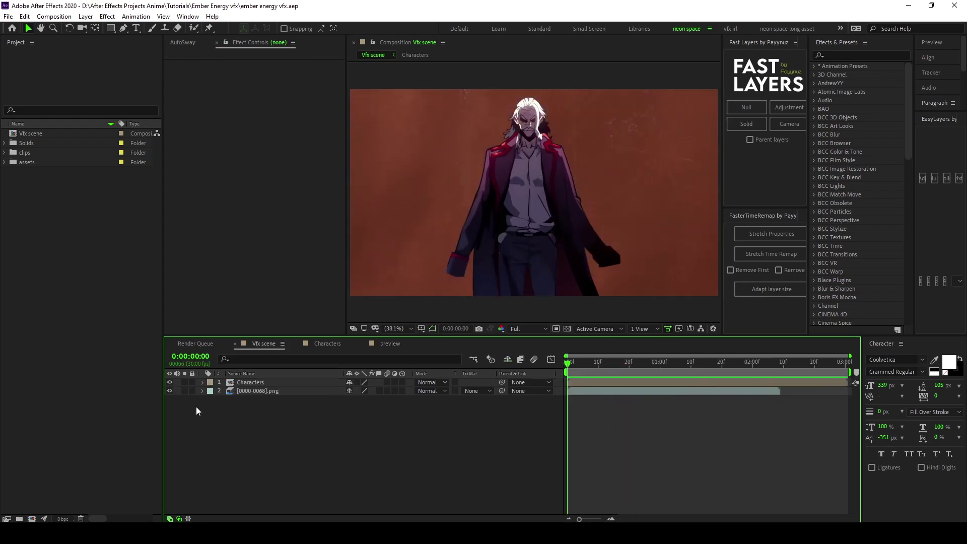
Step: Examine the background sequence with the Characters layer temporarily hidden, scrub the finished preview composition, and play back the Vfx scene
{"action": "left_click", "coordinate": [170, 382]}
{"action": "left_click_drag", "start_coordinate": [566, 366], "coordinate": [694, 366]}
{"action": "left_click", "coordinate": [306, 392]}
{"action": "left_click_drag", "start_coordinate": [567, 366], "coordinate": [717, 382]}
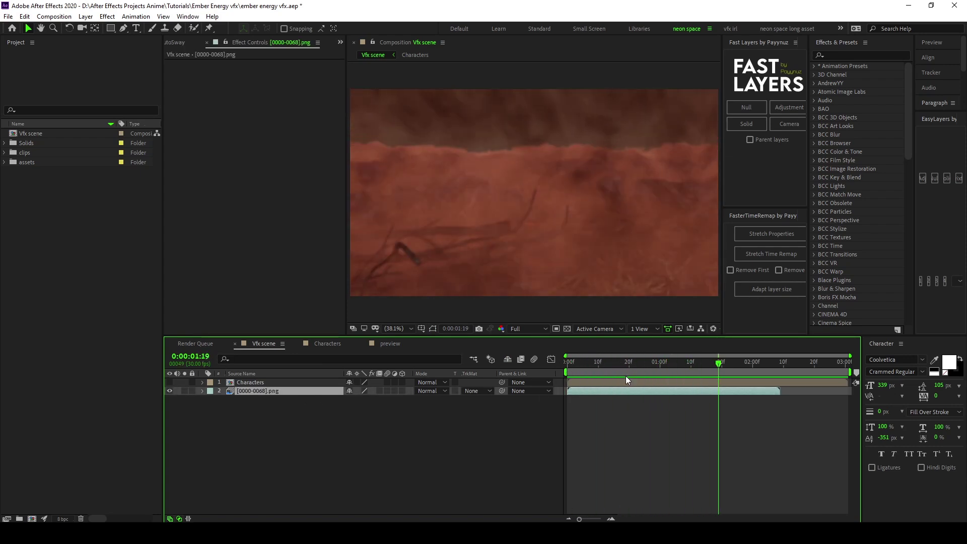
{"action": "left_click", "coordinate": [389, 343]}
{"action": "left_click_drag", "start_coordinate": [612, 367], "coordinate": [532, 369]}
{"action": "left_click", "coordinate": [260, 344]}
{"action": "left_click", "coordinate": [608, 368]}
{"action": "left_click", "coordinate": [169, 382]}
{"action": "key", "text": "space"}
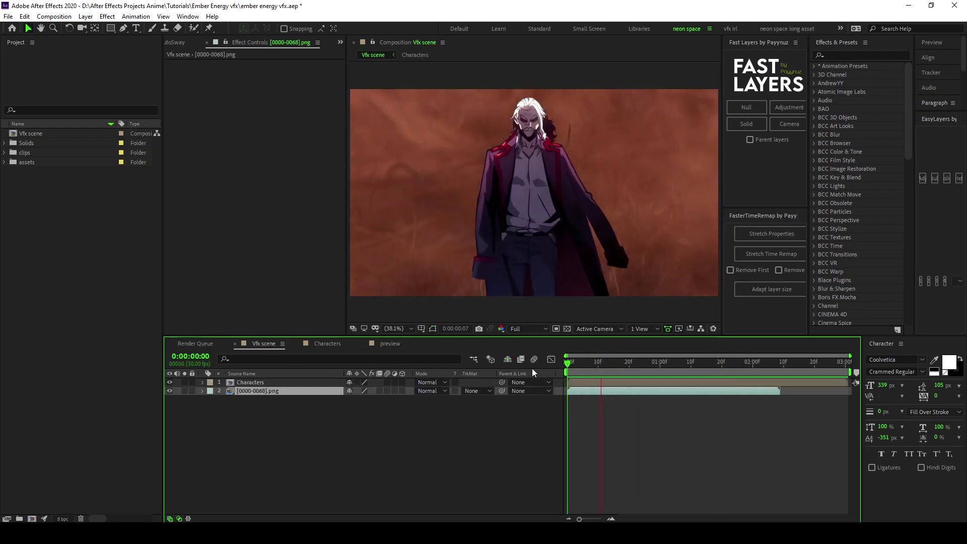
Step: Open the Characters precomp and inspect the character cutout against the transparency grid, then return to the Vfx scene
{"action": "double_click", "coordinate": [309, 382]}
{"action": "key", "text": "space"}
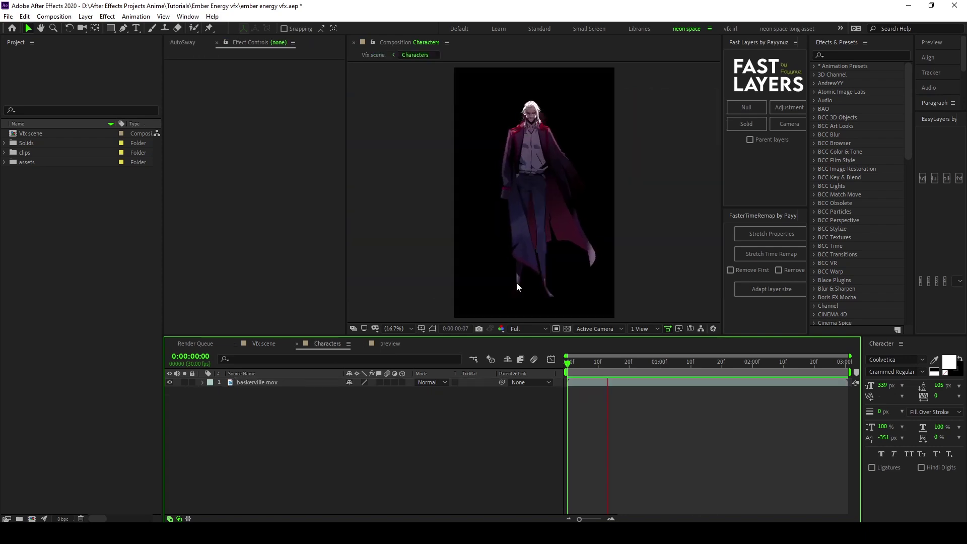
{"action": "left_click", "coordinate": [567, 328]}
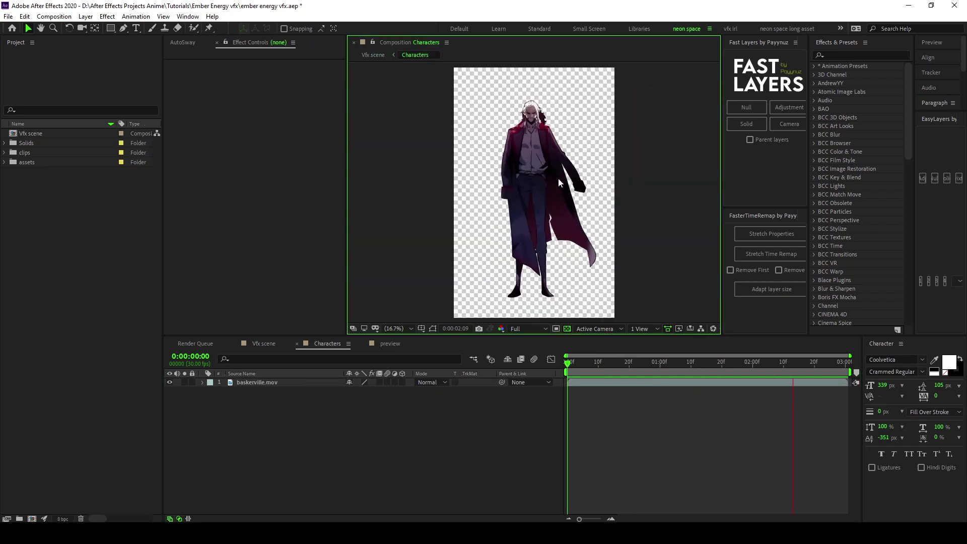
{"action": "scroll", "coordinate": [548, 158], "scroll_direction": "up", "scroll_amount": 2}
{"action": "left_click", "coordinate": [401, 329]}
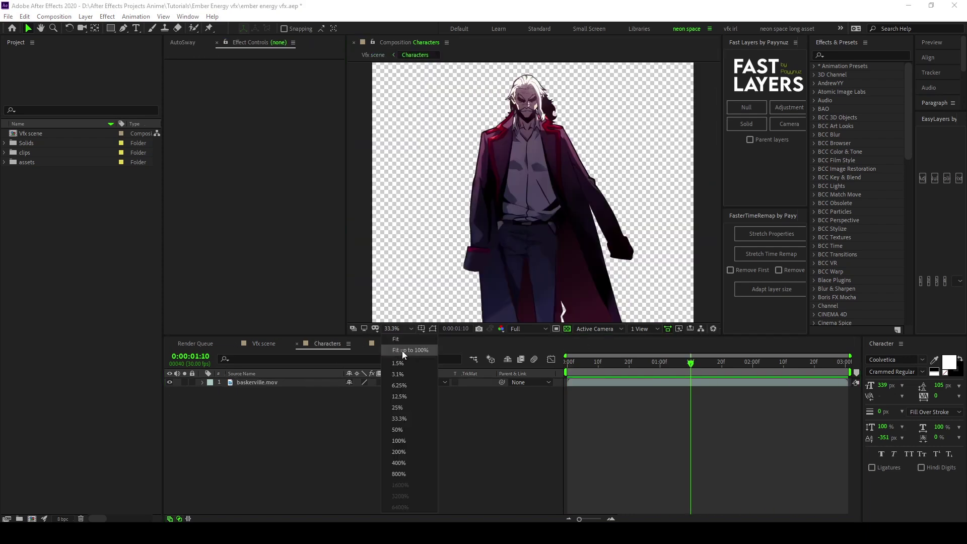
{"action": "left_click", "coordinate": [402, 349]}
{"action": "left_click", "coordinate": [372, 55]}
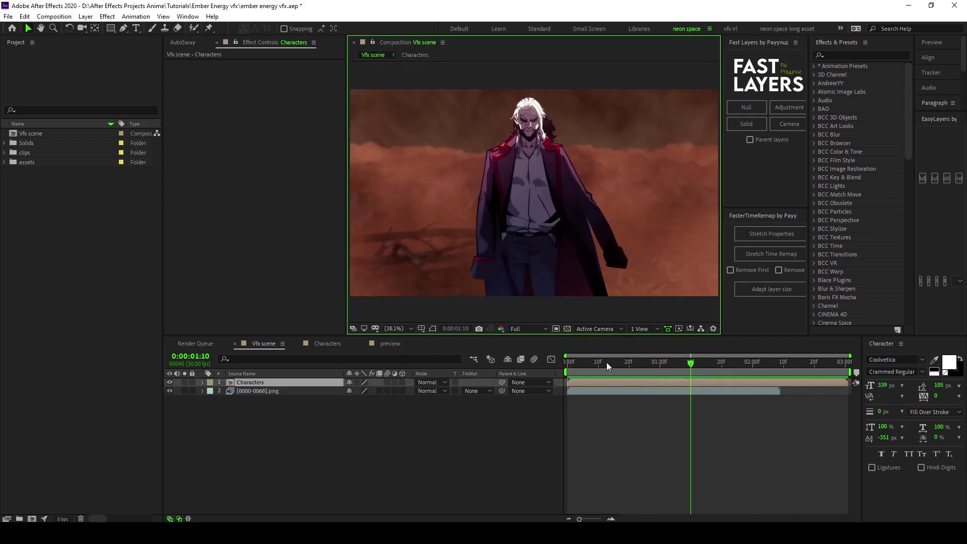
Step: Slide the [0000-0068].png background sequence earlier in time and extend it with its last frame held to the composition's end
{"action": "left_click", "coordinate": [570, 391]}
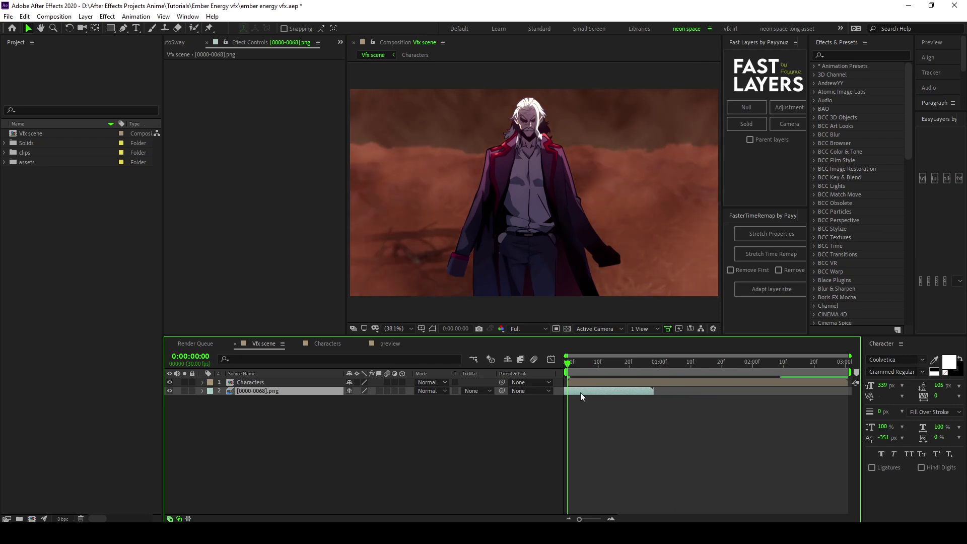
{"action": "right_click", "coordinate": [580, 392]}
{"action": "mouse_move", "coordinate": [649, 173]}
{"action": "left_click", "coordinate": [729, 207]}
{"action": "key", "text": "u"}
{"action": "left_click_drag", "start_coordinate": [652, 391], "coordinate": [849, 411]}
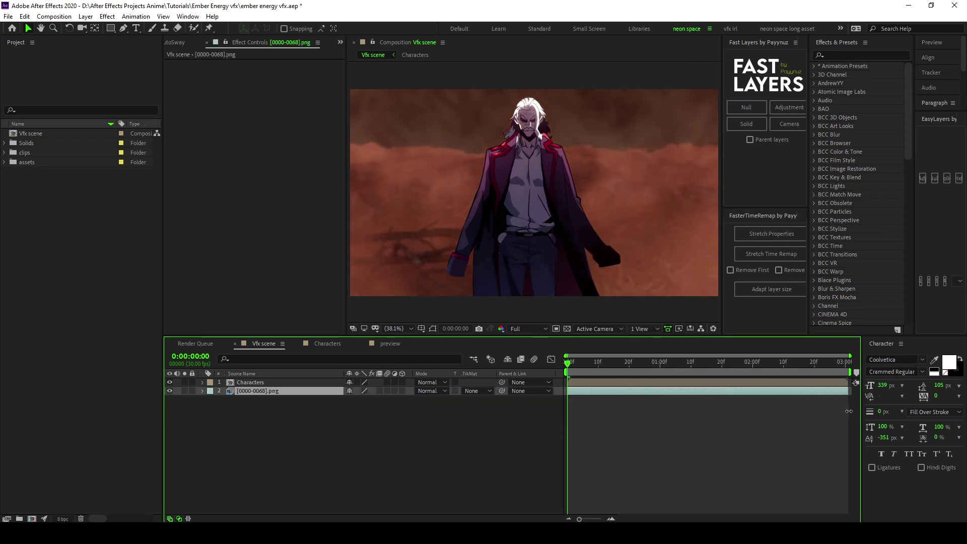
Step: Pre-compose the [0000-0068].png background layer
{"action": "key", "text": "ctrl+shift+c"}
{"action": "left_click", "coordinate": [252, 123]}
{"action": "left_click", "coordinate": [310, 180]}
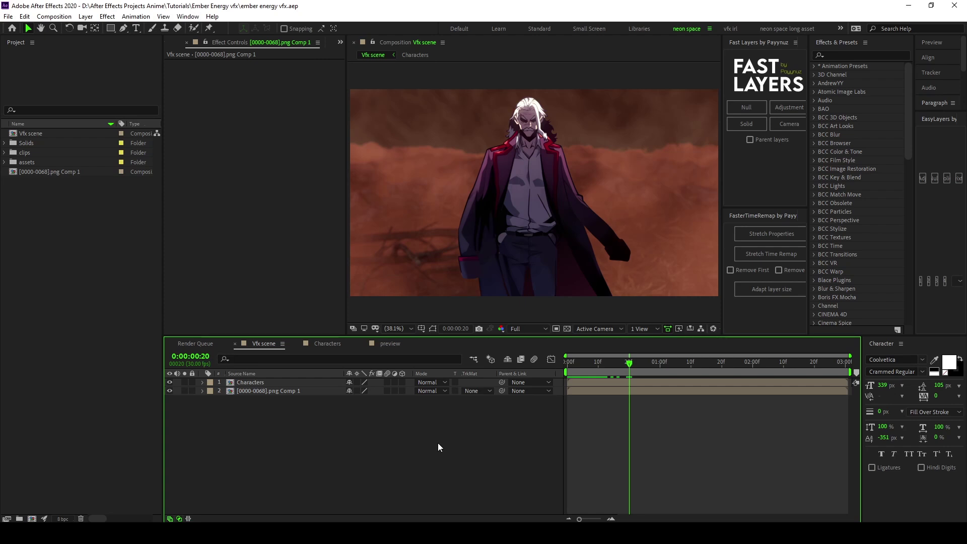
Step: Switch to the image viewer and examine the character's edge glow and background colours in the reference IMG_6214.PNG
{"action": "key", "text": "ctrl+y"}
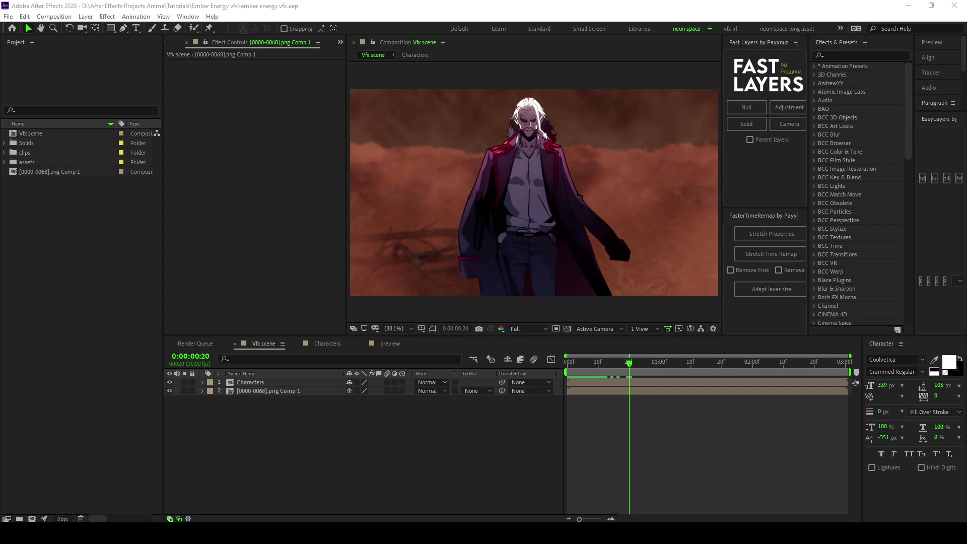
{"action": "left_click_drag", "start_coordinate": [372, 89], "coordinate": [544, 1]}
{"action": "scroll", "coordinate": [550, 156], "scroll_direction": "up", "scroll_amount": 2}
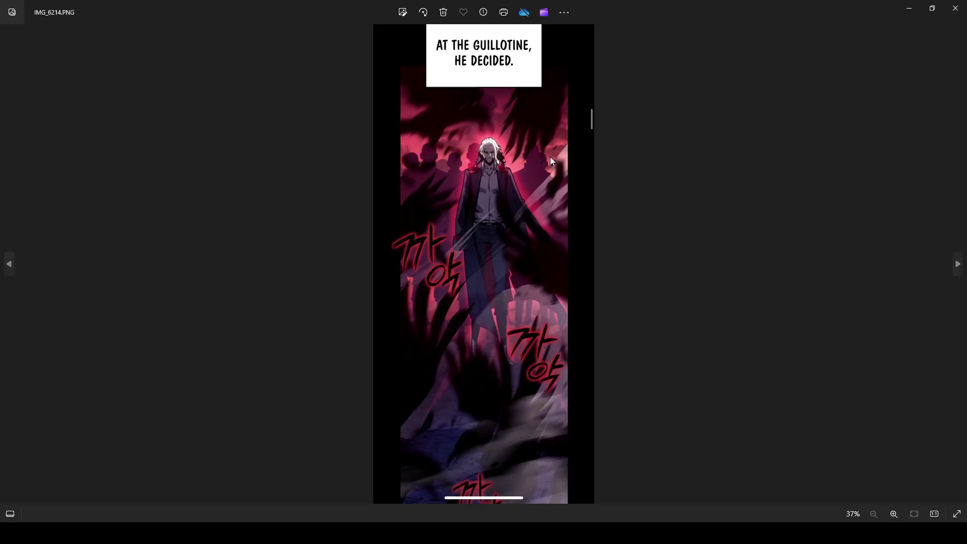
{"action": "scroll", "coordinate": [511, 166], "scroll_direction": "up", "scroll_amount": 1}
{"action": "left_click_drag", "start_coordinate": [509, 188], "coordinate": [509, 164]}
{"action": "scroll", "coordinate": [511, 174], "scroll_direction": "down", "scroll_amount": 2}
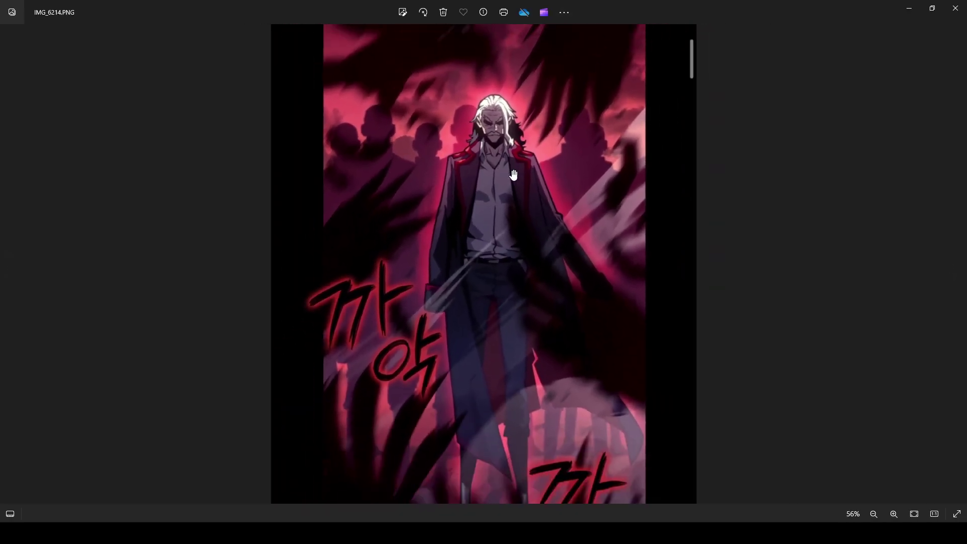
{"action": "scroll", "coordinate": [453, 130], "scroll_direction": "up", "scroll_amount": 2}
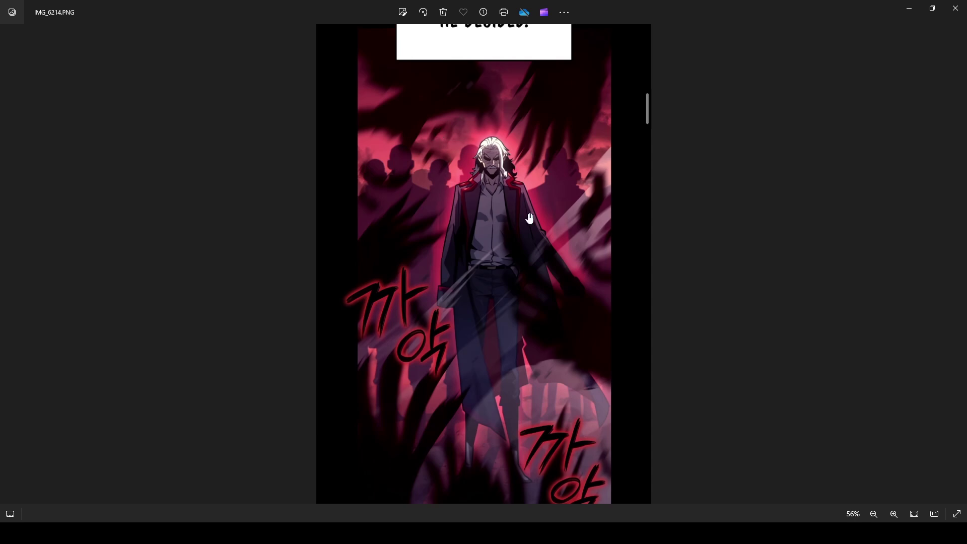
{"action": "scroll", "coordinate": [483, 245], "scroll_direction": "down", "scroll_amount": 1}
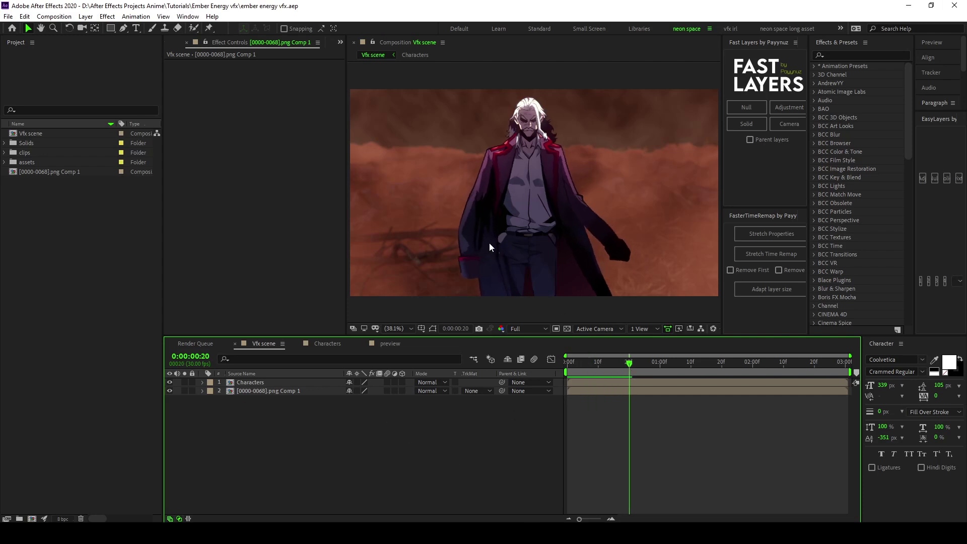
{"action": "left_click", "coordinate": [488, 242]}
{"action": "left_click", "coordinate": [355, 439]}
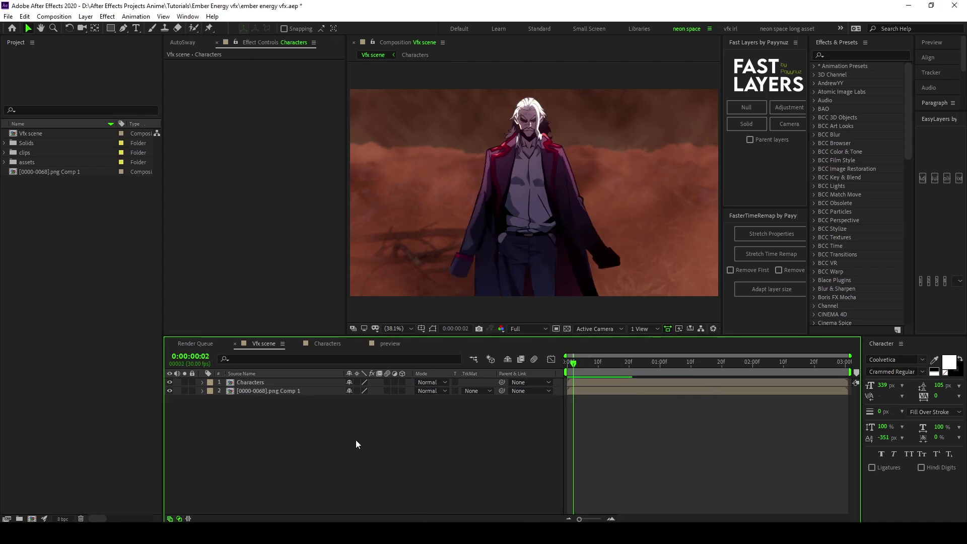
{"action": "left_click", "coordinate": [291, 382]}
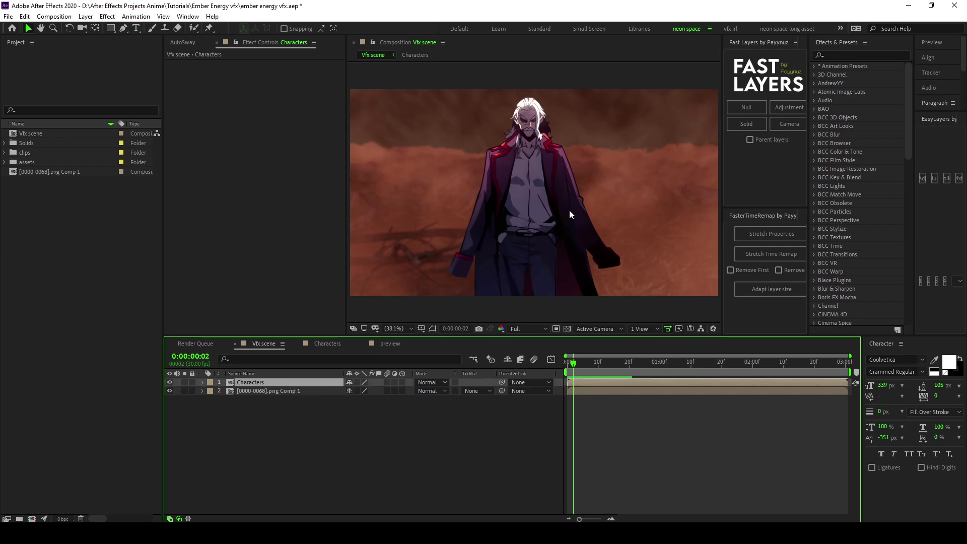
{"action": "left_click", "coordinate": [287, 392]}
{"action": "left_click_drag", "start_coordinate": [572, 365], "coordinate": [595, 370]}
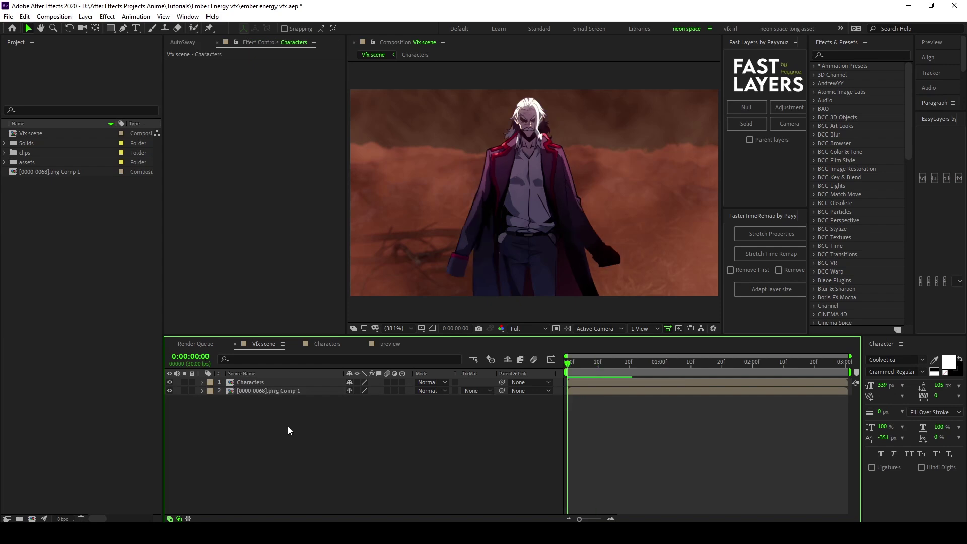
Step: Duplicate the Characters layer and apply CC Light Sweep to the upper copy
{"action": "left_click", "coordinate": [259, 382]}
{"action": "key", "text": "ctrl+d"}
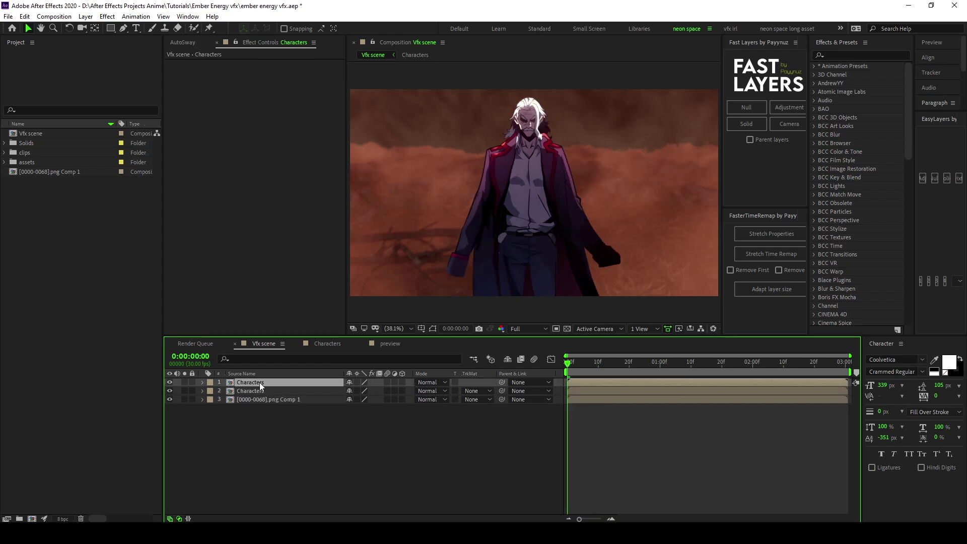
{"action": "key", "text": "ctrl+space"}
{"action": "type", "text": "sweep"}
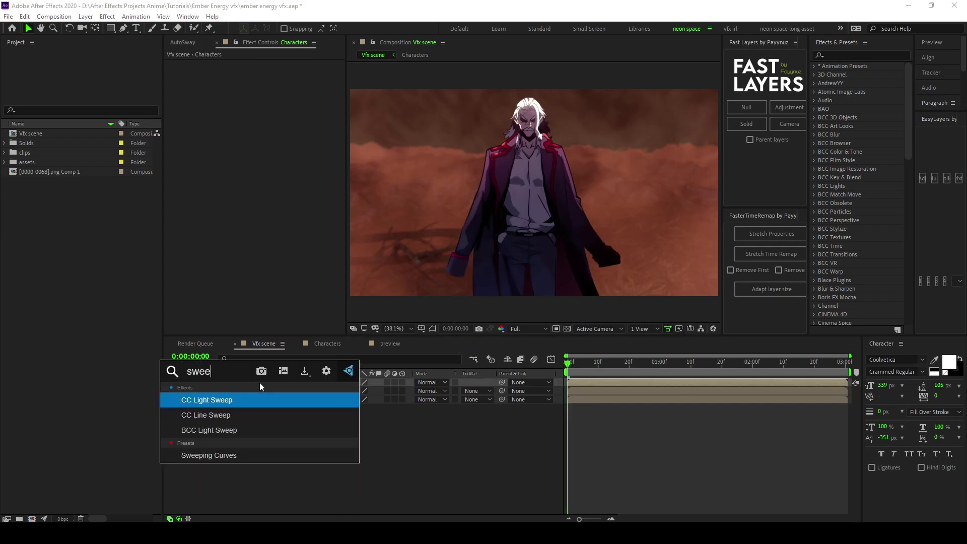
{"action": "key", "text": "Return"}
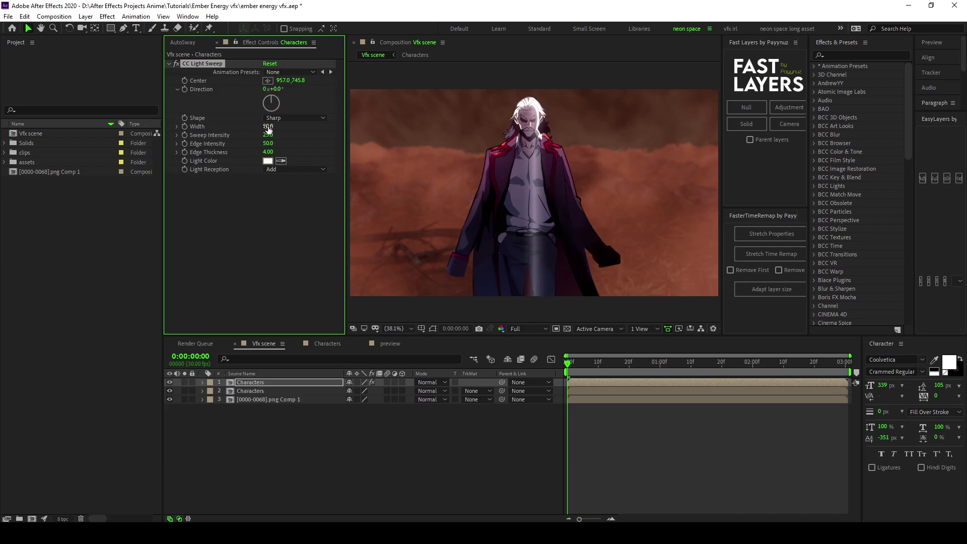
Step: Set the light sweep's width to 1000, sweep intensity to 0, edge intensity to 90 and edge thickness to 4.8
{"action": "left_click", "coordinate": [268, 126]}
{"action": "type", "text": "0"}
{"action": "key", "text": "Return"}
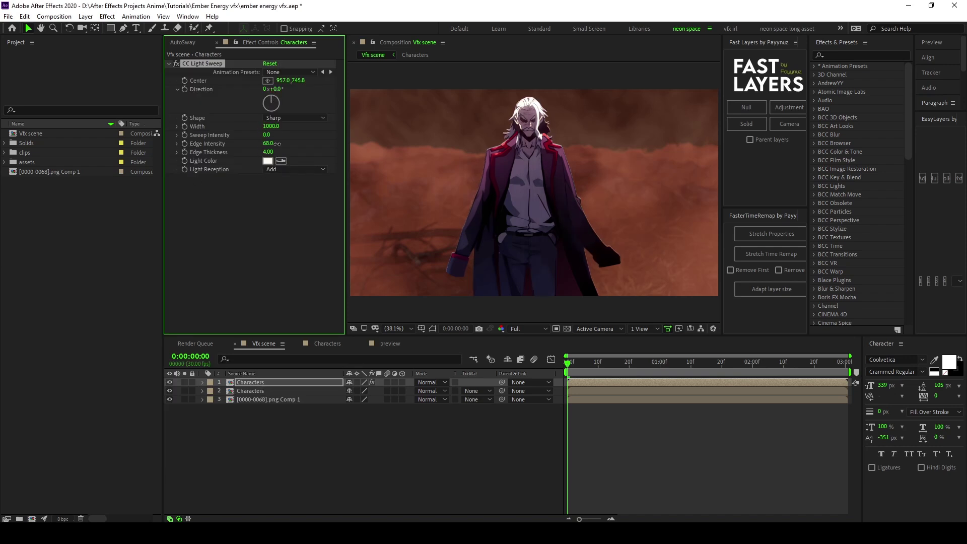
Step: Hide the background and lower Characters layers, and set the upper copy's light reception to Cutout to isolate the edge light
{"action": "left_click", "coordinate": [250, 390]}
{"action": "left_click", "coordinate": [169, 399]}
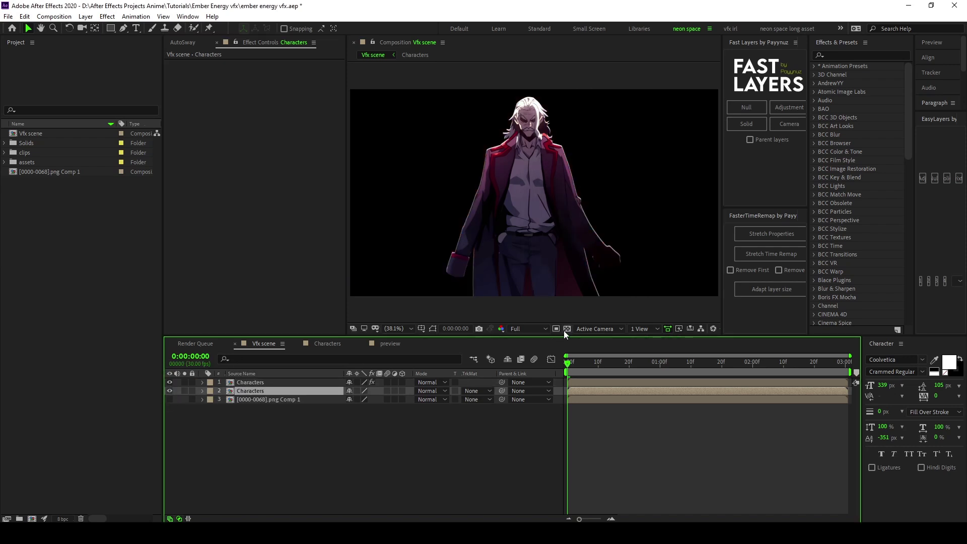
{"action": "left_click", "coordinate": [169, 390]}
{"action": "left_click", "coordinate": [272, 382]}
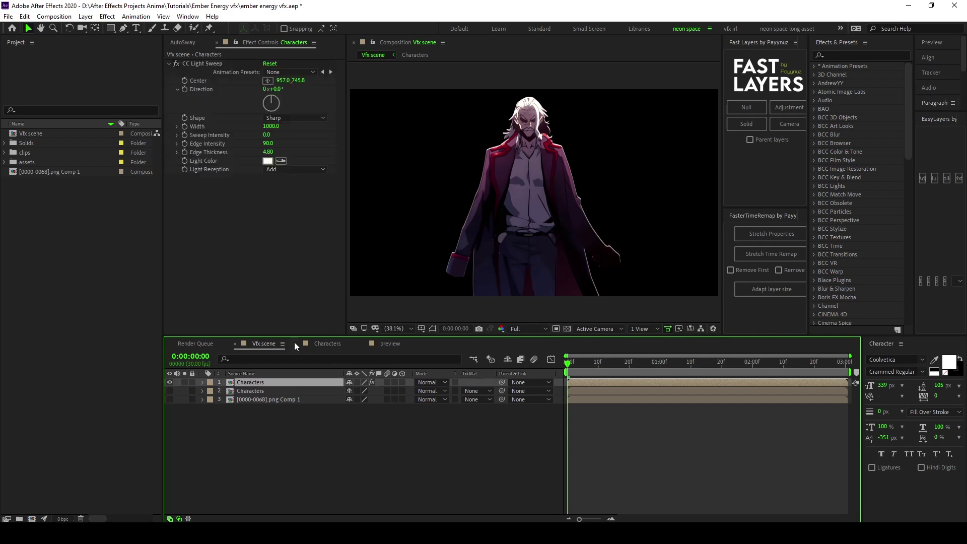
{"action": "left_click", "coordinate": [292, 169]}
{"action": "left_click", "coordinate": [294, 200]}
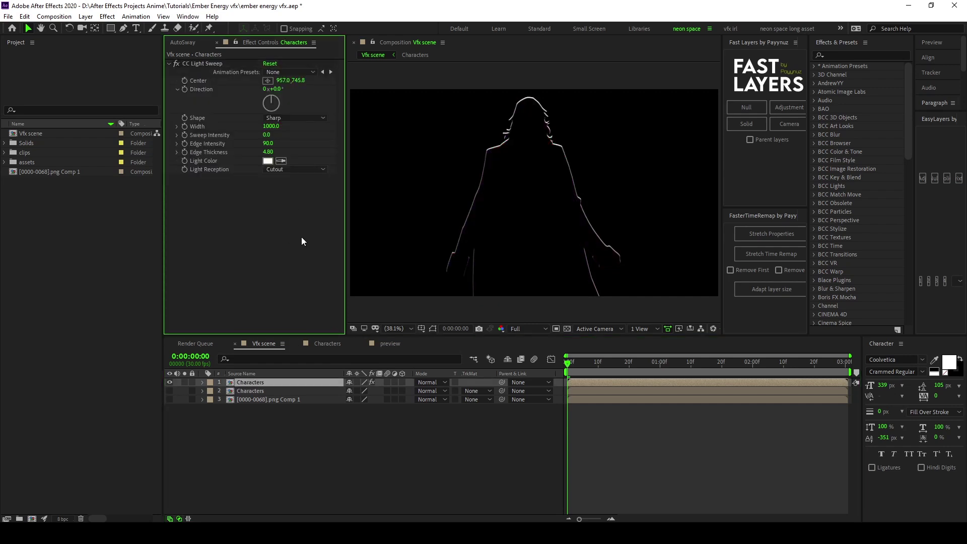
Step: Apply Deep Glow with Unmult enabled to the edge-light layer and show the two hidden layers again
{"action": "key", "text": "ctrl+space"}
{"action": "type", "text": "deep"}
{"action": "left_click", "coordinate": [257, 251]}
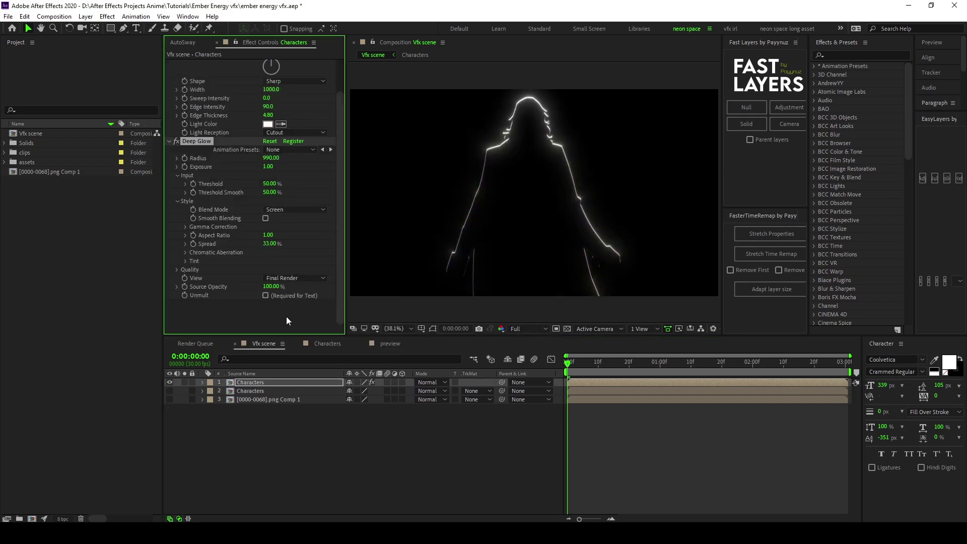
{"action": "left_click_drag", "start_coordinate": [169, 391], "coordinate": [169, 399]}
{"action": "left_click", "coordinate": [199, 430]}
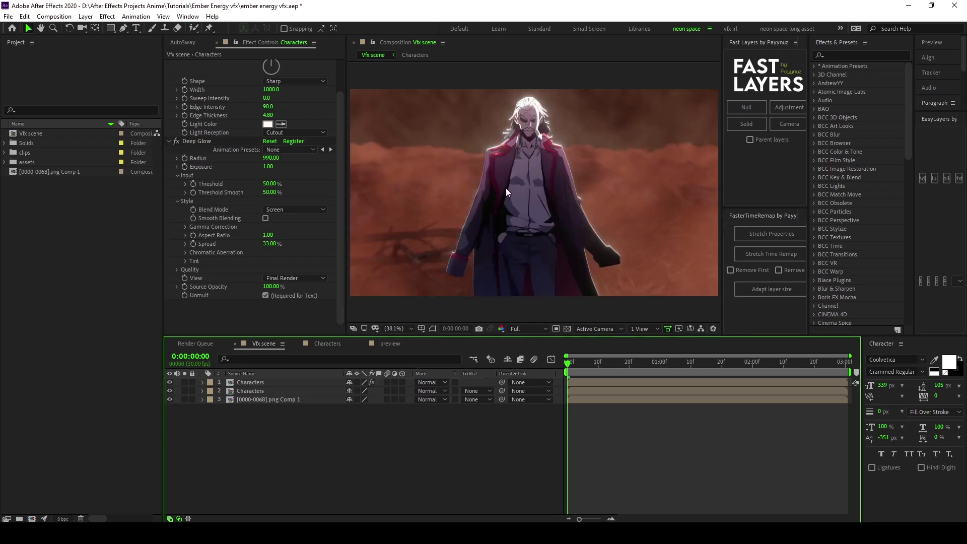
Step: Apply Hue/Saturation to the background precomp and shift its master hue toward crimson red to match the reference image
{"action": "left_click", "coordinate": [274, 402]}
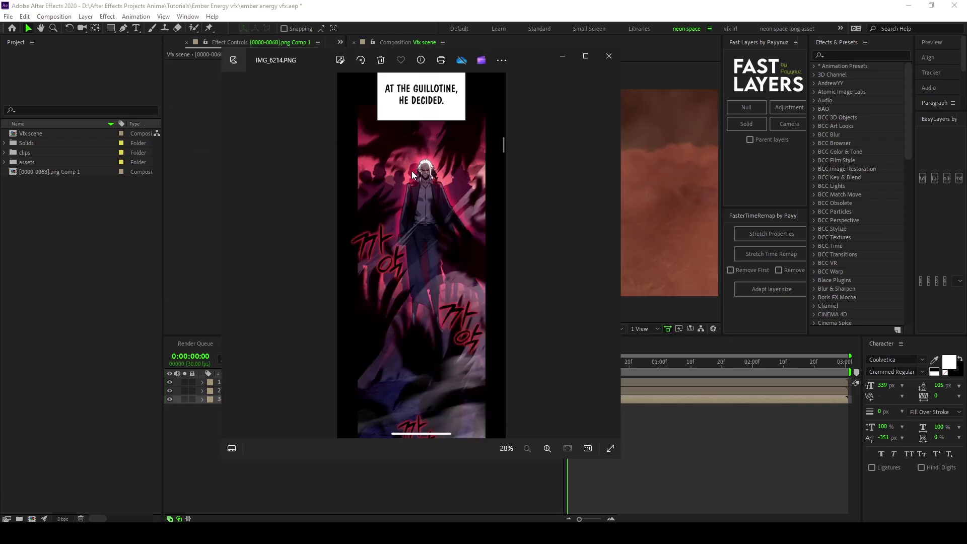
{"action": "left_click_drag", "start_coordinate": [527, 59], "coordinate": [0, 99]}
{"action": "scroll", "coordinate": [681, 182], "scroll_direction": "down", "scroll_amount": 1}
{"action": "left_click", "coordinate": [394, 328]}
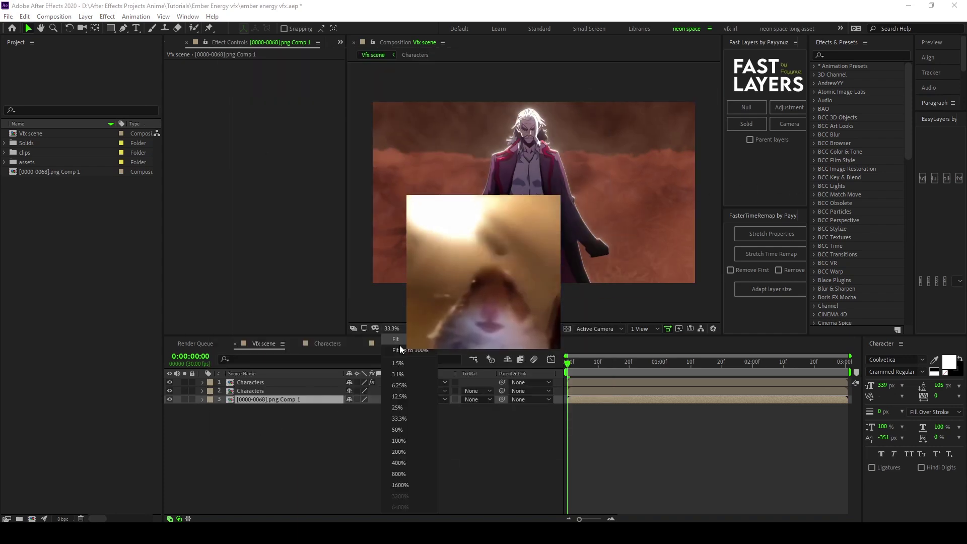
{"action": "left_click", "coordinate": [400, 349]}
{"action": "key", "text": "ctrl+space"}
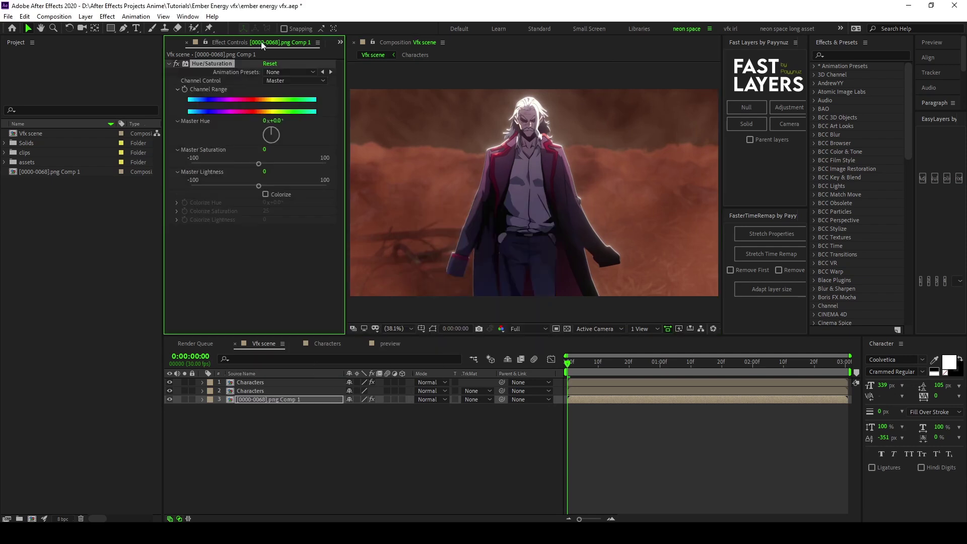
{"action": "left_click_drag", "start_coordinate": [278, 120], "coordinate": [272, 121]}
{"action": "left_click", "coordinate": [349, 427]}
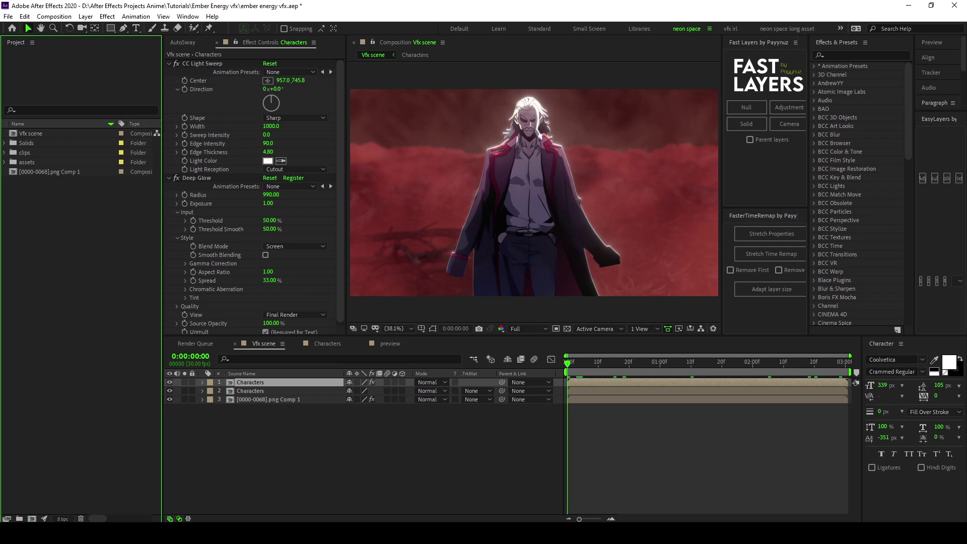
Step: Expand the assets folder and preview the Smoke Wisps 5.mp4 and Smoke Plume 1.mp4 footage
{"action": "left_click", "coordinate": [5, 153]}
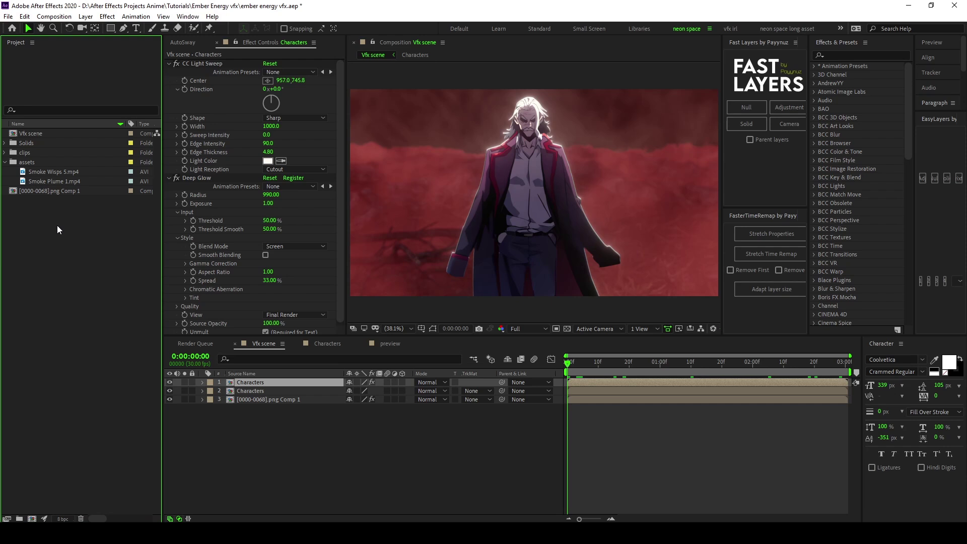
{"action": "left_click", "coordinate": [53, 179]}
{"action": "double_click", "coordinate": [45, 172]}
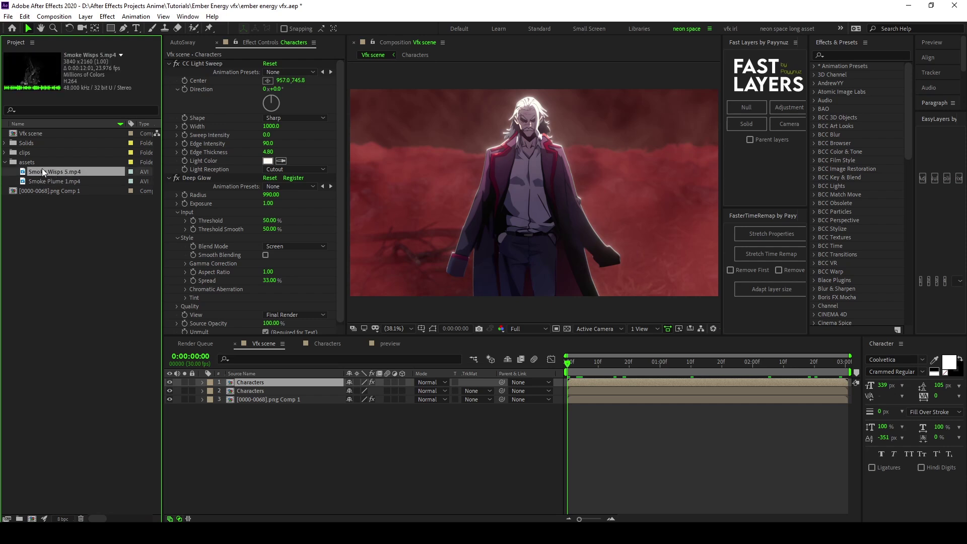
{"action": "key", "text": "space"}
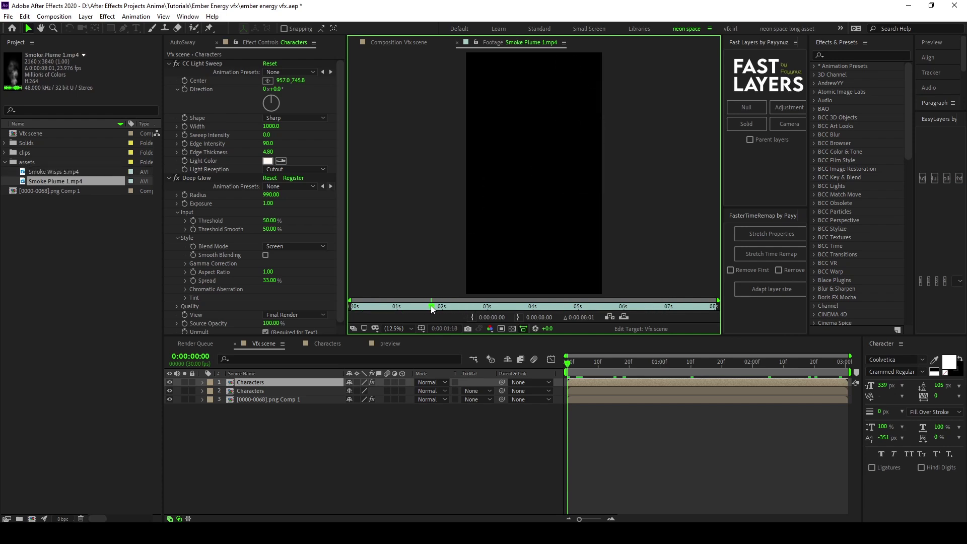
{"action": "left_click_drag", "start_coordinate": [448, 306], "coordinate": [555, 299]}
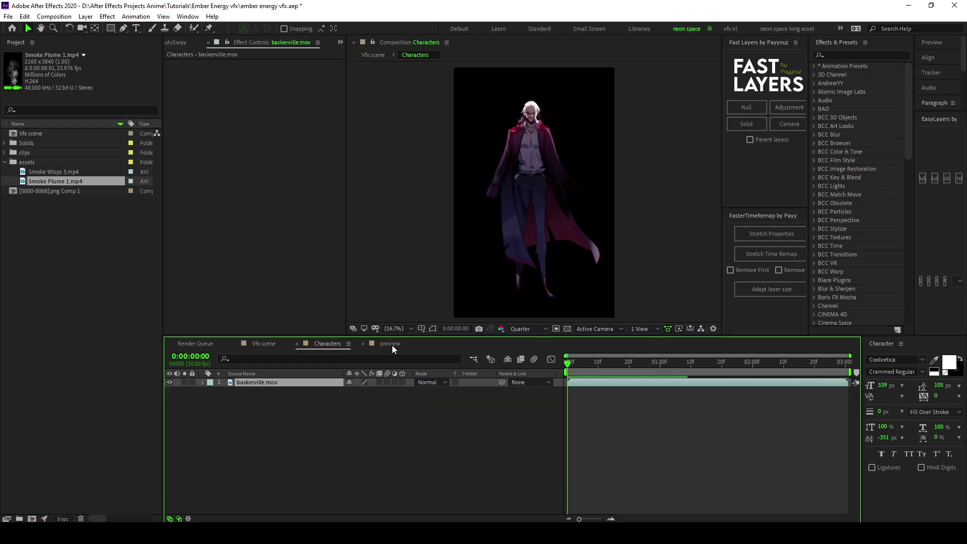
Step: Scrub through the preview composition to study the finished smoke effect, then return to the Vfx scene
{"action": "left_click", "coordinate": [390, 345]}
{"action": "left_click_drag", "start_coordinate": [624, 364], "coordinate": [650, 364]}
{"action": "left_click", "coordinate": [272, 345]}
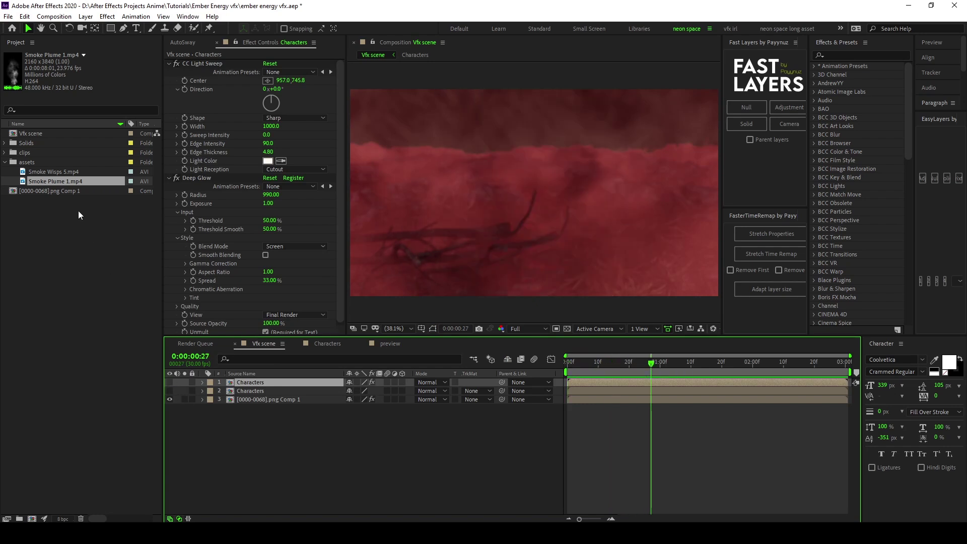
Step: Place the Smoke Plume 1.mp4 footage directly above the background precomp in the Vfx scene and expose its scale
{"action": "left_click", "coordinate": [55, 179]}
{"action": "left_click_drag", "start_coordinate": [53, 179], "coordinate": [241, 396]}
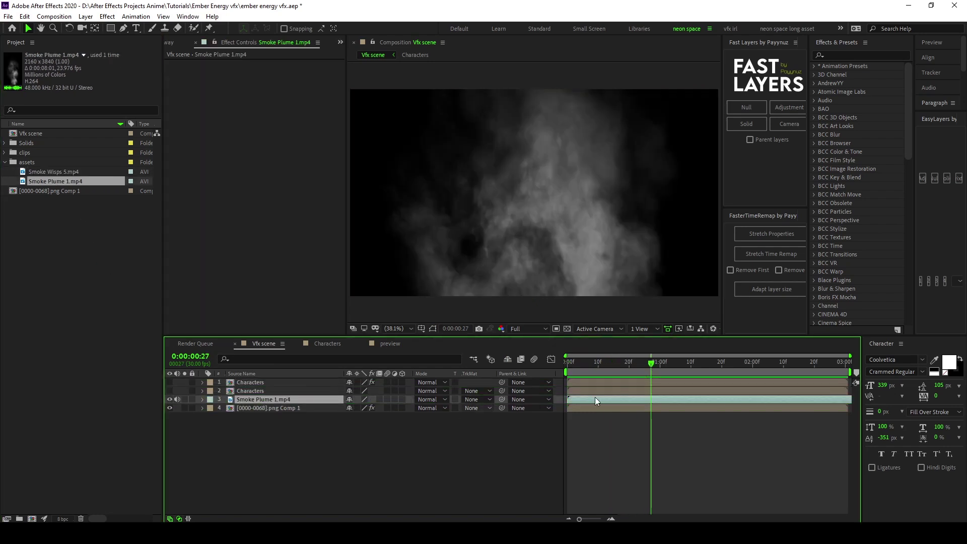
{"action": "left_click_drag", "start_coordinate": [585, 363], "coordinate": [684, 375]}
{"action": "key", "text": "s"}
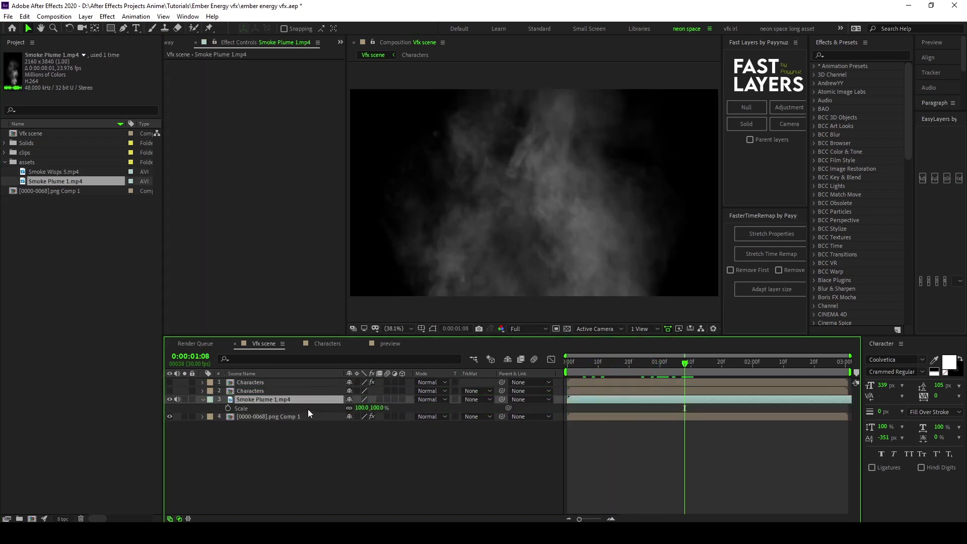
Step: Tilt and reposition the smoke plume layer at 760, 460 and switch its frame blending to Pixel Motion
{"action": "mouse_move", "coordinate": [378, 411]}
{"action": "left_mouse_down"}
{"action": "mouse_move", "coordinate": [361, 411]}
{"action": "mouse_move", "coordinate": [393, 410]}
{"action": "mouse_move", "coordinate": [378, 407]}
{"action": "left_mouse_up"}
{"action": "key", "text": "p"}
{"action": "key", "text": "r"}
{"action": "key", "text": "s"}
{"action": "key", "text": "p"}
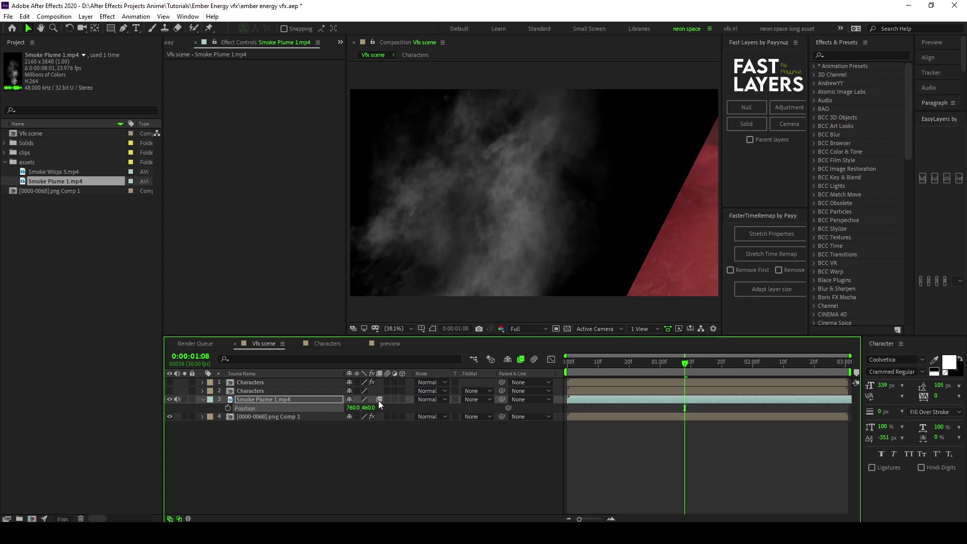
{"action": "left_click", "coordinate": [379, 398]}
{"action": "left_click_drag", "start_coordinate": [608, 362], "coordinate": [526, 364]}
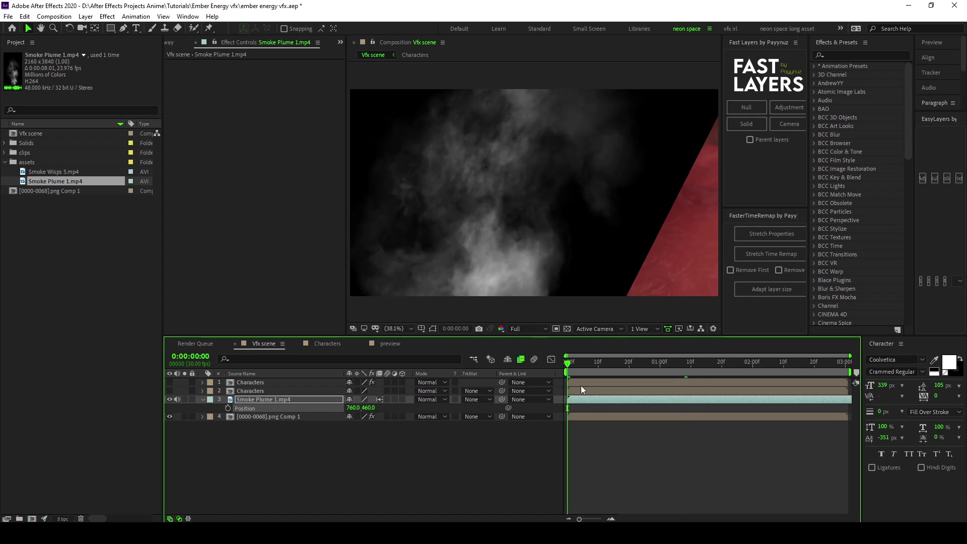
Step: Set the preview resolution to Quarter, scale the smoke plume to 183% and rotate it to 65° so it fills the frame
{"action": "left_click", "coordinate": [520, 328]}
{"action": "left_click", "coordinate": [524, 386]}
{"action": "left_click", "coordinate": [599, 364]}
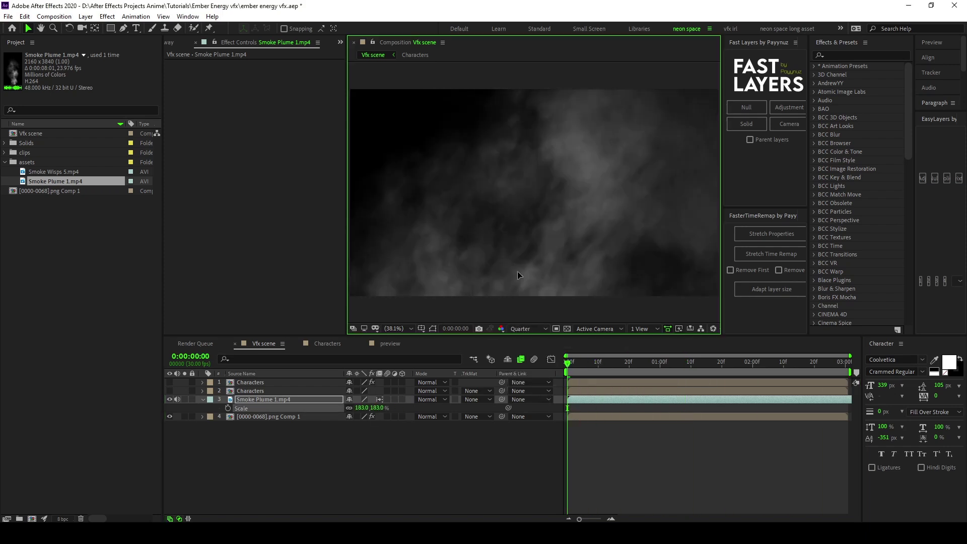
{"action": "key", "text": "space"}
{"action": "key", "text": "r"}
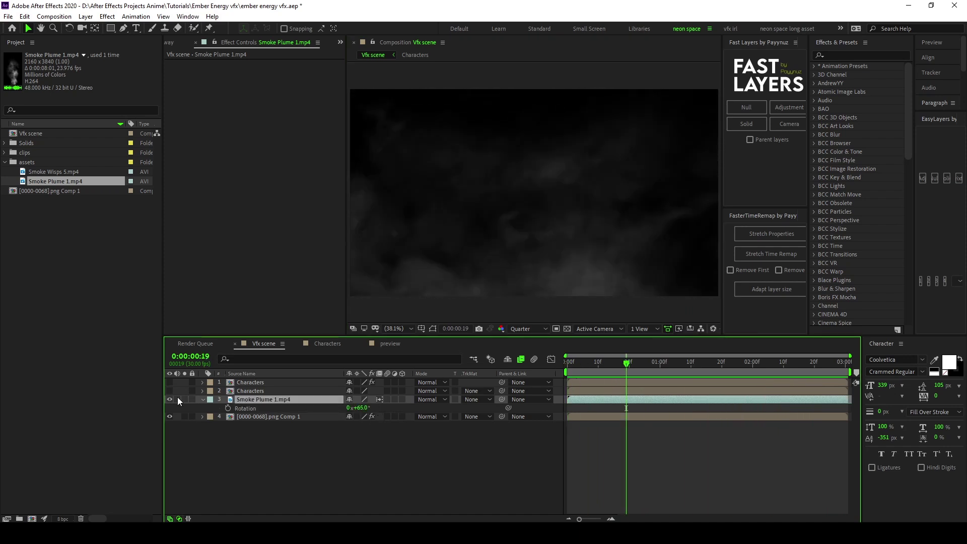
Step: Pre-compose the smoke plume layer as Smoke Plume 1.mp4 Comp 1 and check its contents before returning to the Vfx scene
{"action": "key", "text": "ctrl+shift+c"}
{"action": "key", "text": "Return"}
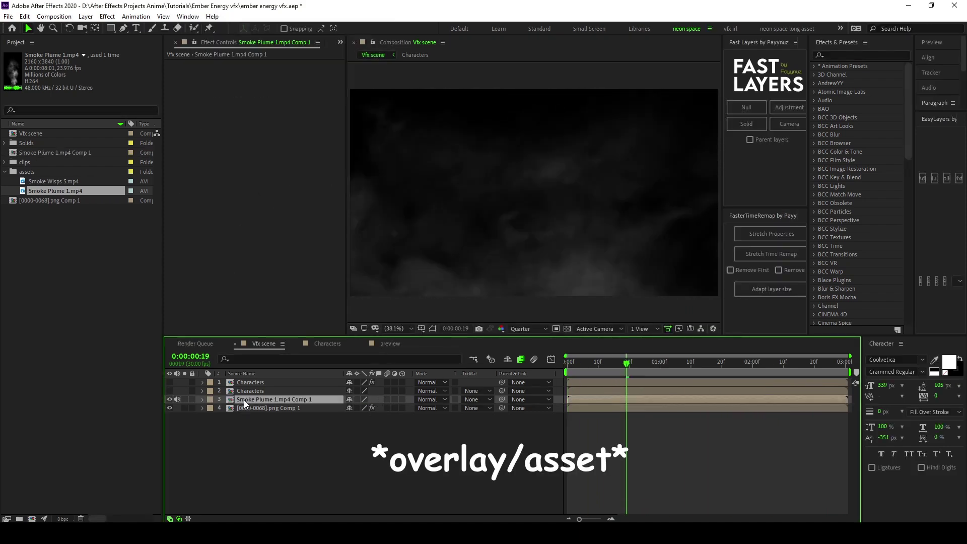
{"action": "left_click_drag", "start_coordinate": [588, 362], "coordinate": [566, 362]}
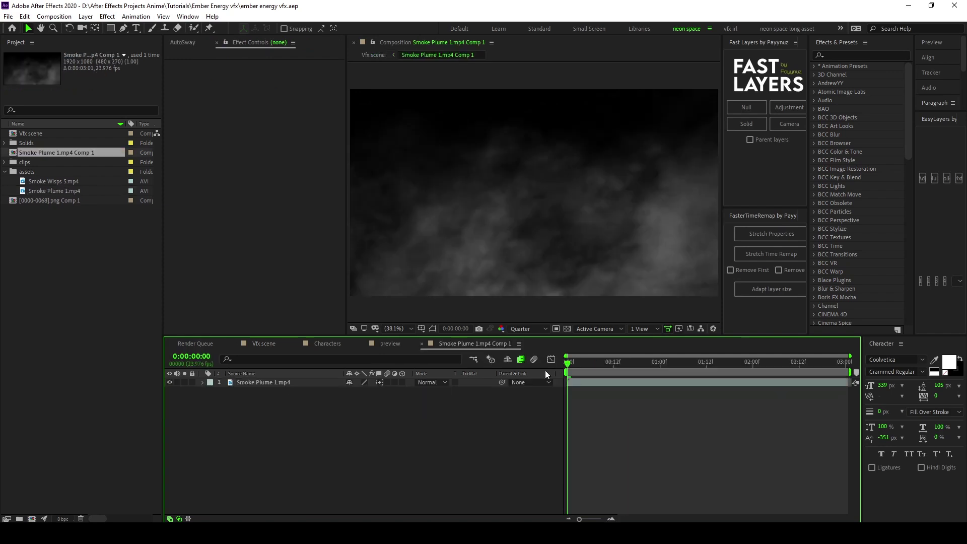
{"action": "left_click", "coordinate": [368, 56]}
Step: Mute the smoke precomp's audio, apply uni.Unmult to remove its black background, and preview the result
{"action": "key", "text": "ctrl+space"}
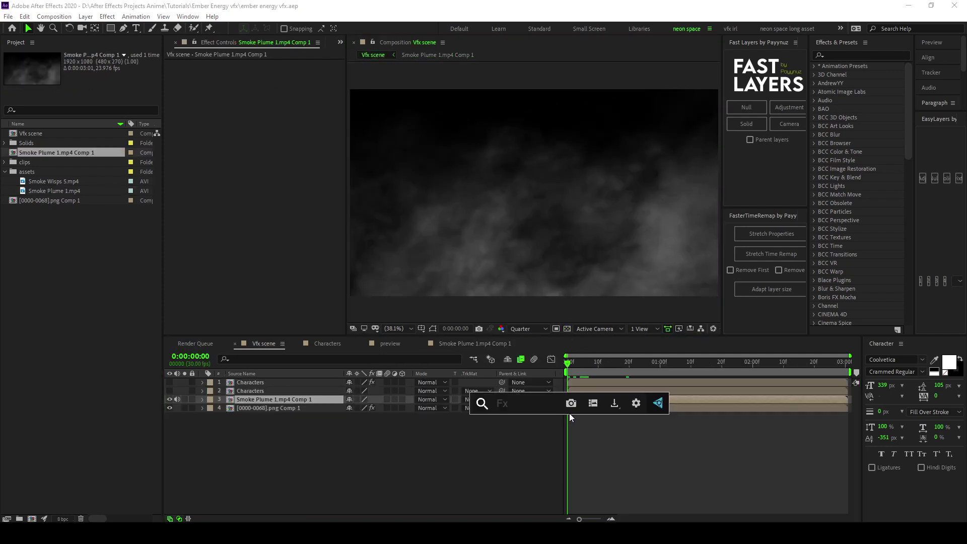
{"action": "left_click", "coordinate": [268, 476]}
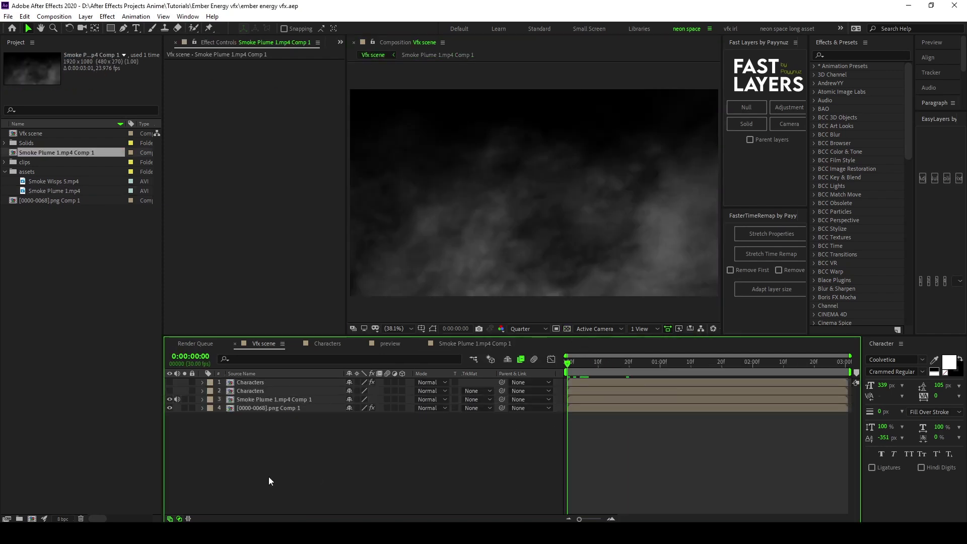
{"action": "left_click", "coordinate": [274, 401]}
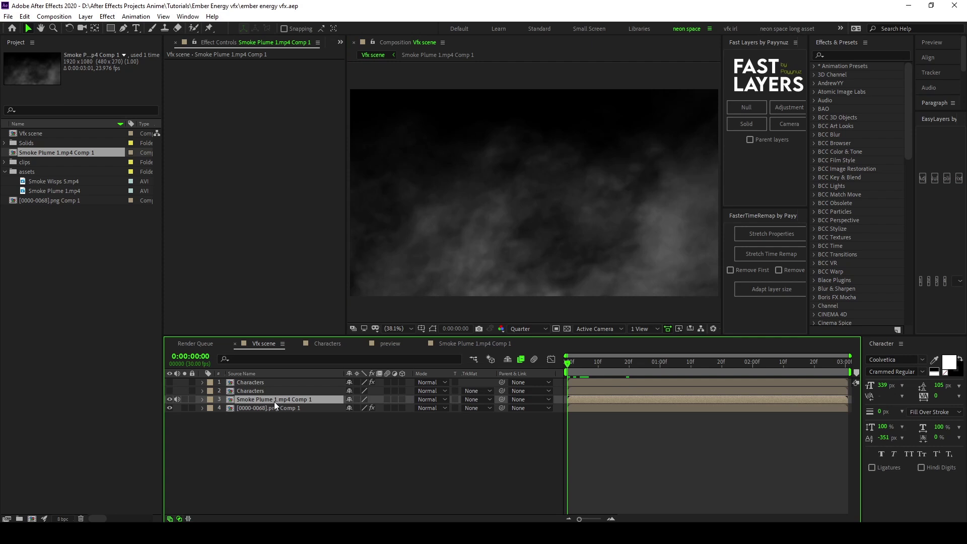
{"action": "left_click", "coordinate": [264, 408]}
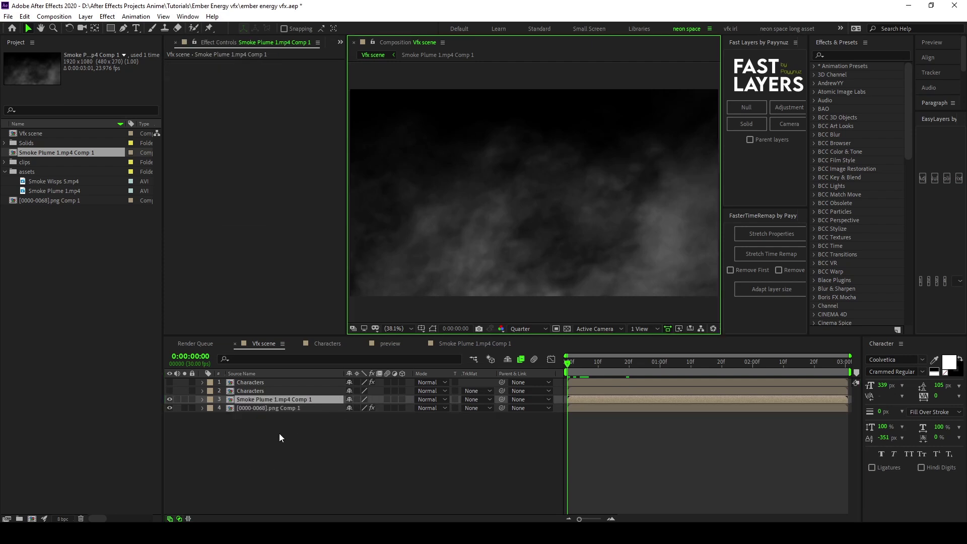
{"action": "key", "text": "ctrl+space"}
{"action": "type", "text": "un"}
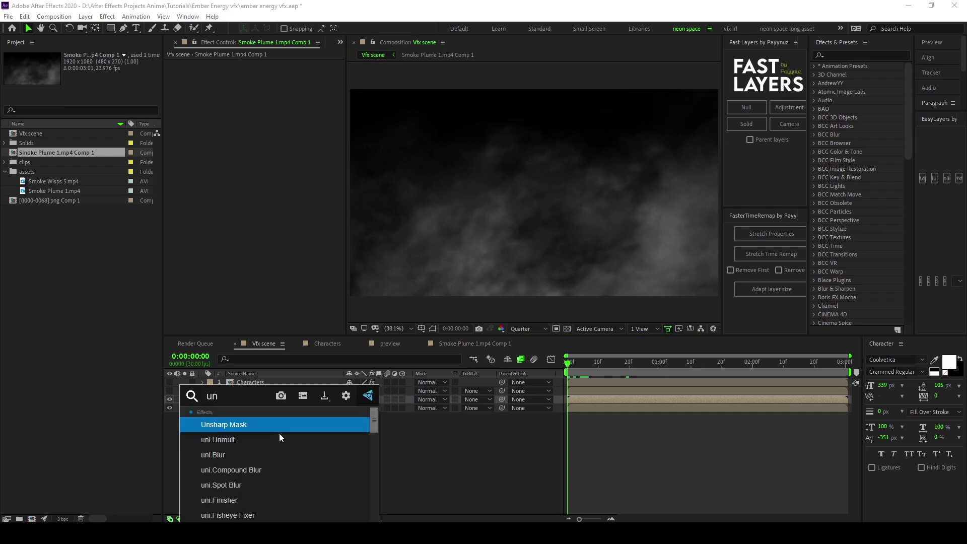
{"action": "left_click", "coordinate": [278, 434]}
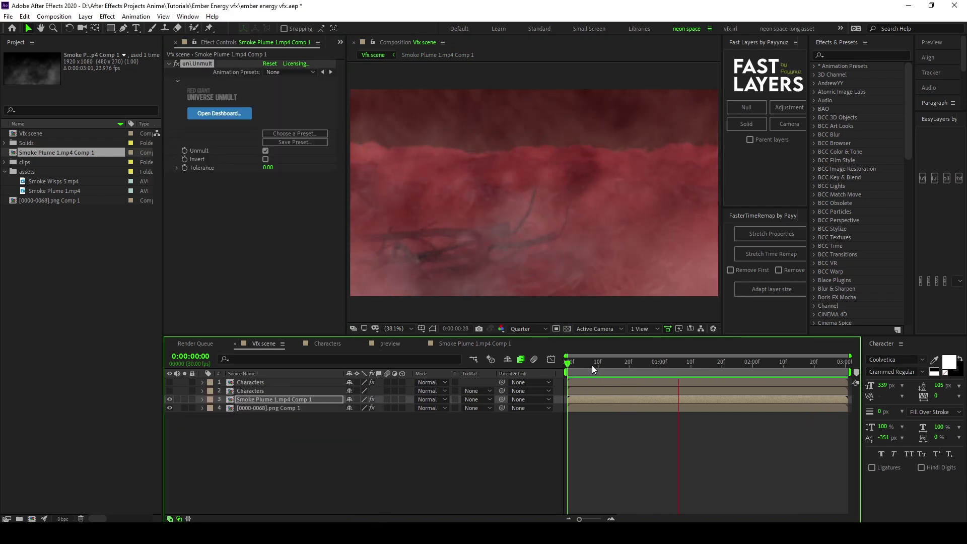
{"action": "key", "text": "space"}
{"action": "key", "text": "space"}
{"action": "key", "text": "space"}
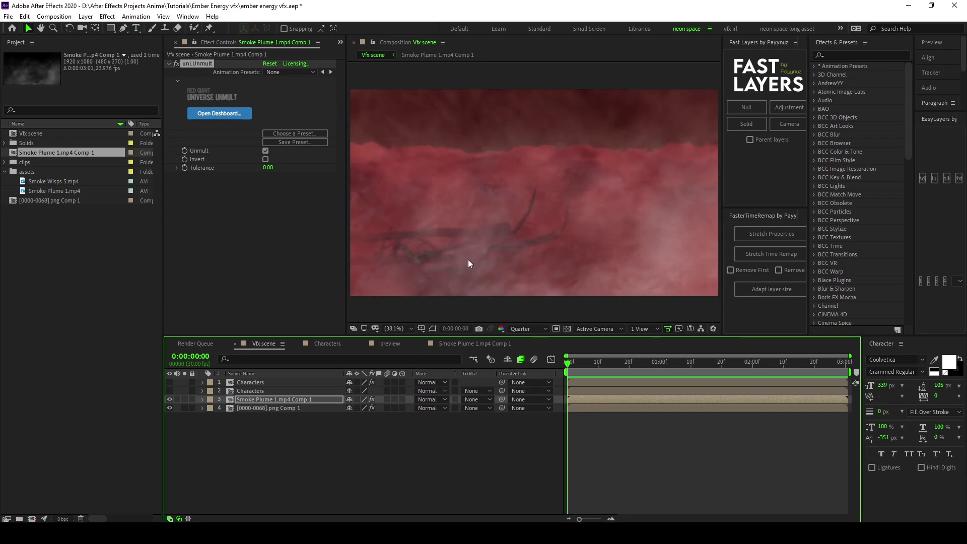
Step: Check the reference smoke in the preview composition and apply the Invert effect to the smoke precomp to darken it
{"action": "left_click", "coordinate": [389, 344]}
{"action": "mouse_move", "coordinate": [611, 363]}
{"action": "left_mouse_down"}
{"action": "mouse_move", "coordinate": [629, 371]}
{"action": "mouse_move", "coordinate": [605, 367]}
{"action": "left_mouse_up"}
{"action": "left_click", "coordinate": [262, 343]}
{"action": "key", "text": "ctrl+space"}
{"action": "type", "text": "invert"}
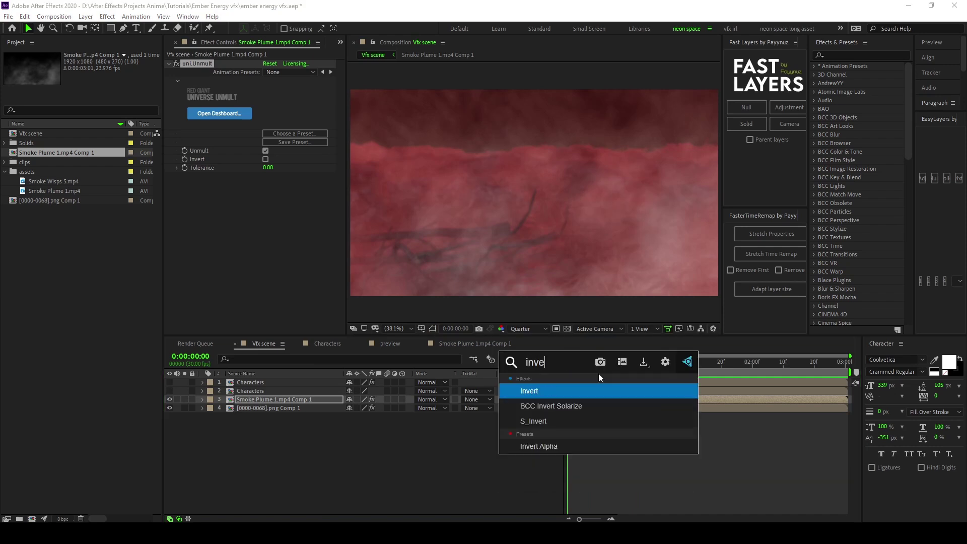
{"action": "key", "text": "Return"}
{"action": "left_click_drag", "start_coordinate": [612, 363], "coordinate": [706, 361]}
{"action": "left_click_drag", "start_coordinate": [572, 364], "coordinate": [765, 377]}
{"action": "left_click", "coordinate": [170, 64]}
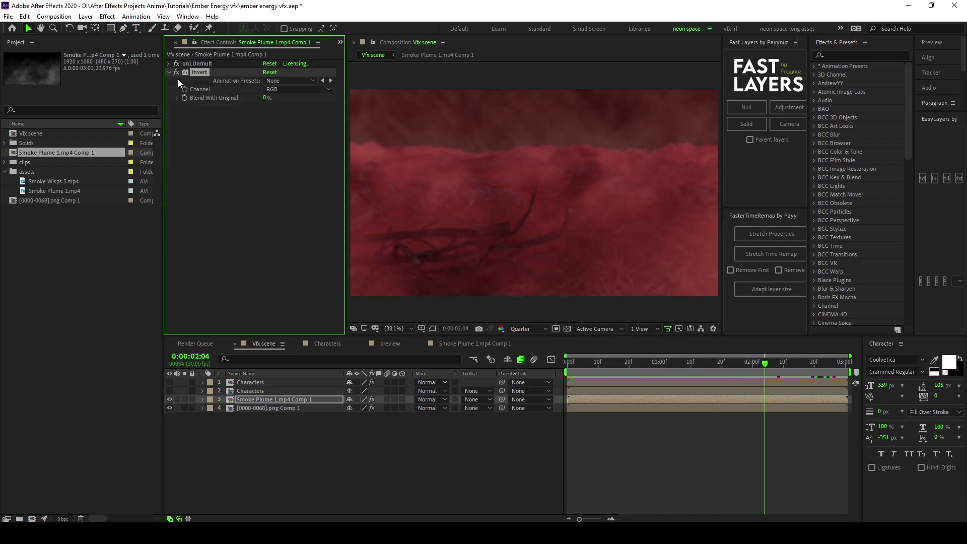
Step: Add Curves to the smoke precomp above uni.Unmult and raise the RGB curve strongly to intensify the smoke
{"action": "key", "text": "ctrl+space"}
{"action": "type", "text": "cu"}
{"action": "key", "text": "Return"}
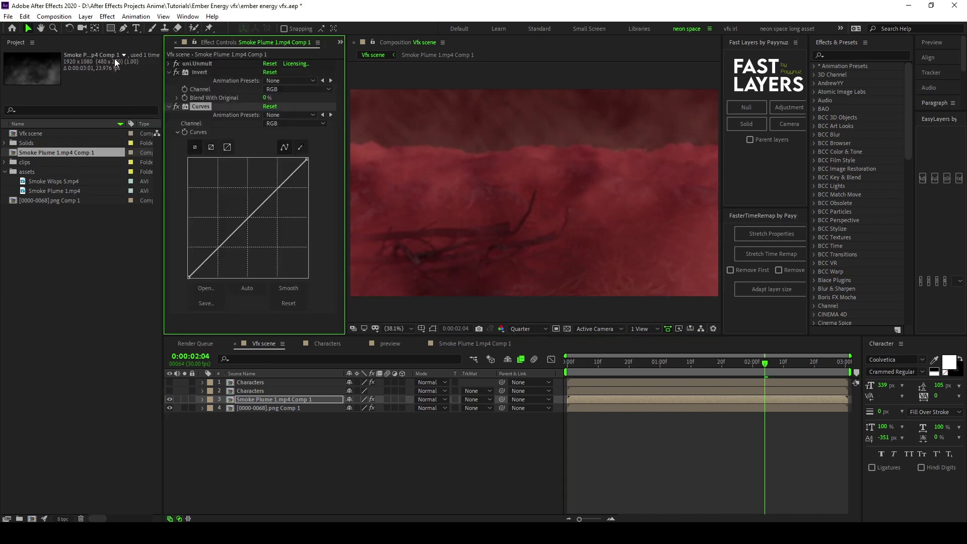
{"action": "left_click_drag", "start_coordinate": [194, 106], "coordinate": [198, 62]}
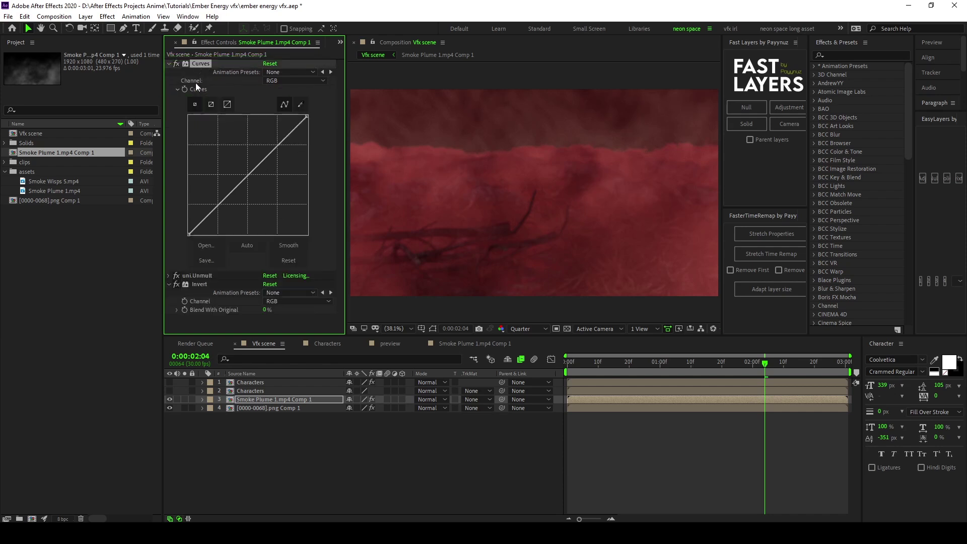
{"action": "left_click_drag", "start_coordinate": [276, 142], "coordinate": [234, 133]}
{"action": "key", "text": "space"}
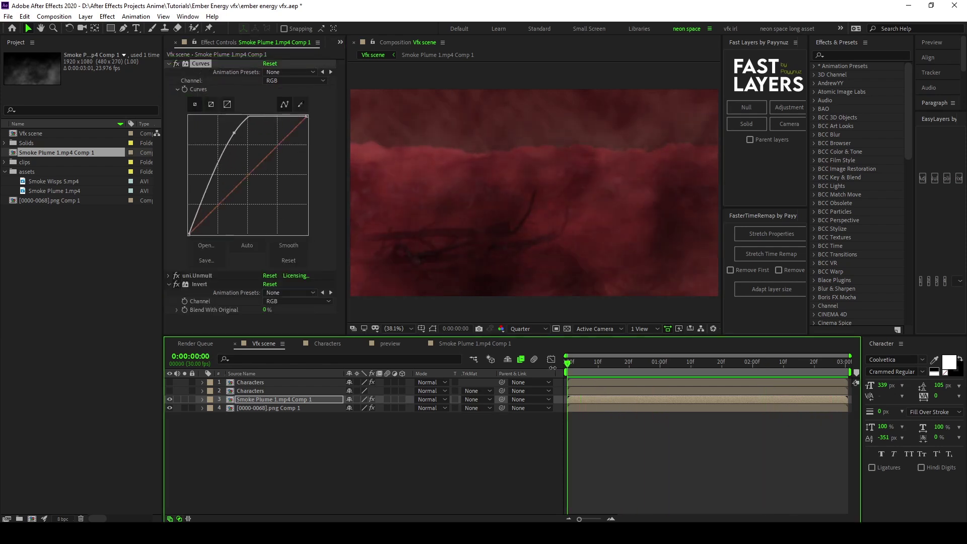
Step: Adjust the smoke plume's rotation inside its precomp and preview the change in the Vfx scene
{"action": "double_click", "coordinate": [302, 399]}
{"action": "mouse_move", "coordinate": [360, 391]}
{"action": "left_mouse_down"}
{"action": "mouse_move", "coordinate": [375, 391]}
{"action": "mouse_move", "coordinate": [348, 390]}
{"action": "left_mouse_up"}
{"action": "key", "text": "r"}
{"action": "key", "text": "space"}
{"action": "left_click", "coordinate": [373, 55]}
{"action": "key", "text": "space"}
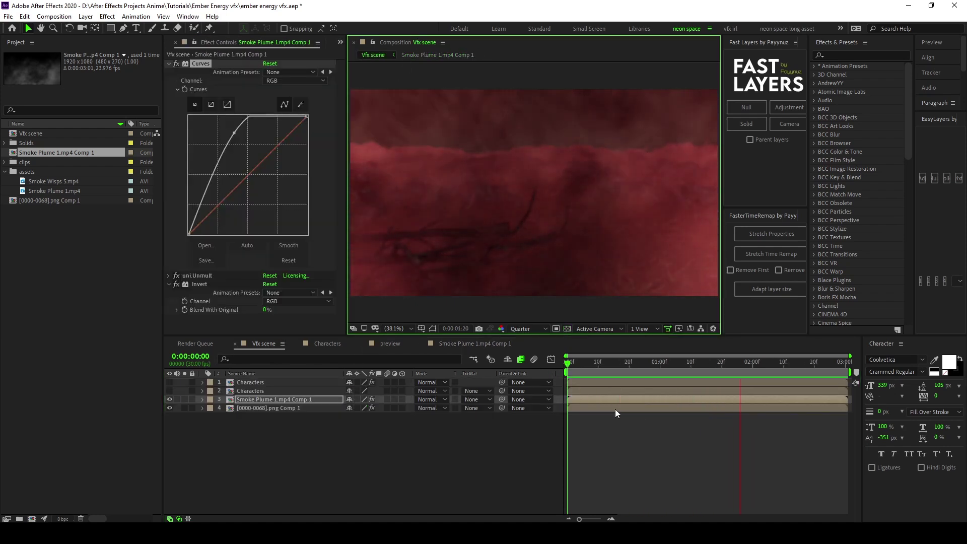
Step: Adjust the smoke plume's scale inside its precomp and play the Vfx scene to check it
{"action": "left_click", "coordinate": [425, 57]}
{"action": "key", "text": "s"}
{"action": "left_click_drag", "start_coordinate": [359, 391], "coordinate": [373, 390]}
{"action": "key", "text": "space"}
{"action": "left_click", "coordinate": [373, 55]}
{"action": "key", "text": "space"}
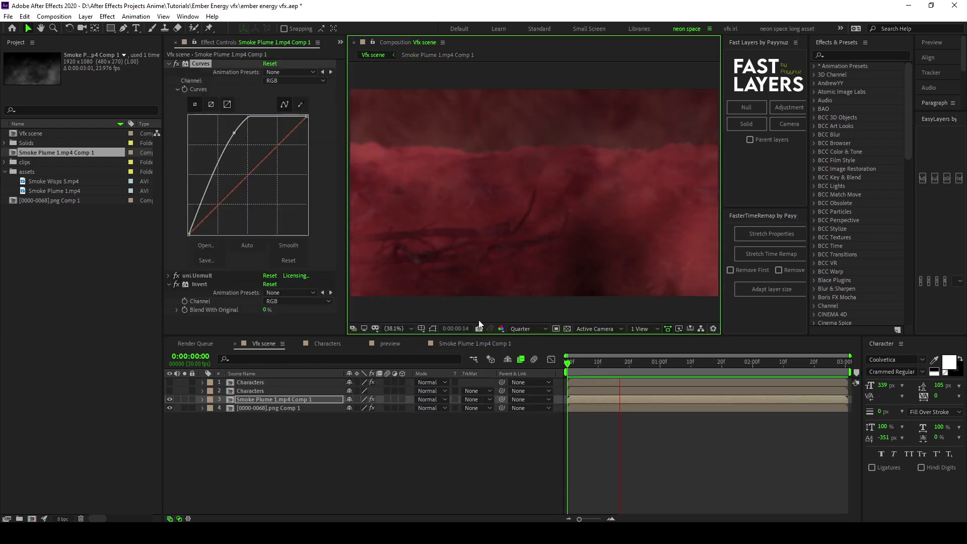
Step: Add an adjustment layer with Chromatic Displacement above the smoke precomp, using Smoke Plume 1.mp4 Comp 1 as the displacement layer
{"action": "left_click", "coordinate": [234, 460]}
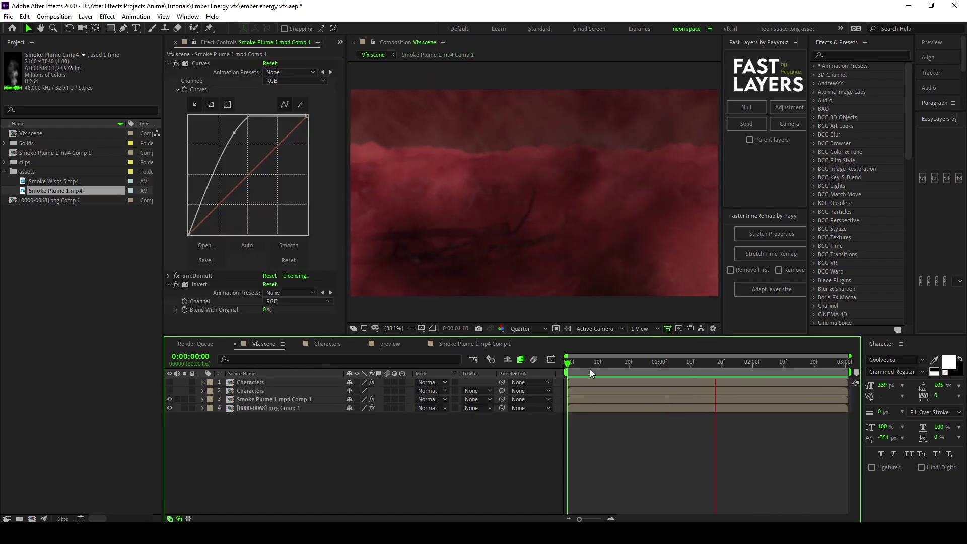
{"action": "key", "text": "space"}
{"action": "left_click_drag", "start_coordinate": [568, 361], "coordinate": [766, 371]}
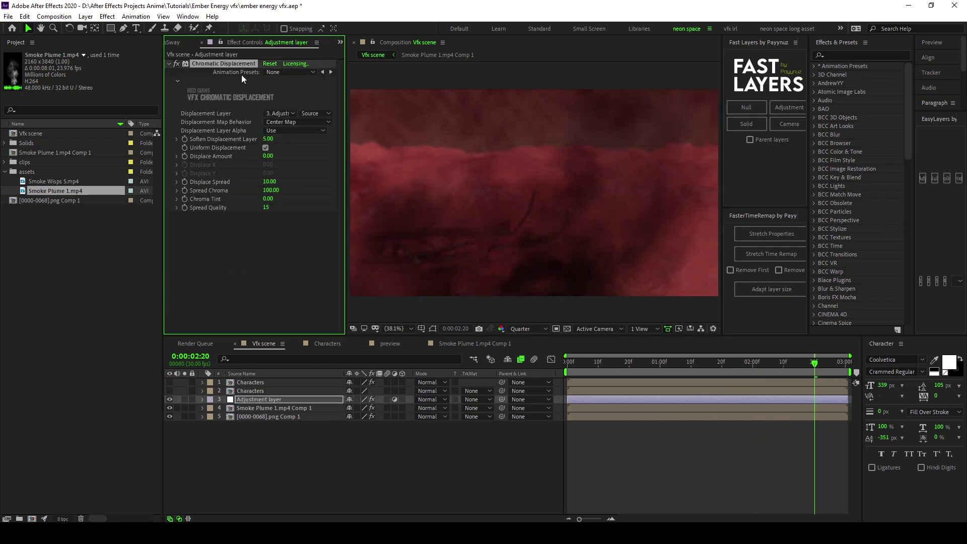
{"action": "left_click", "coordinate": [279, 113]}
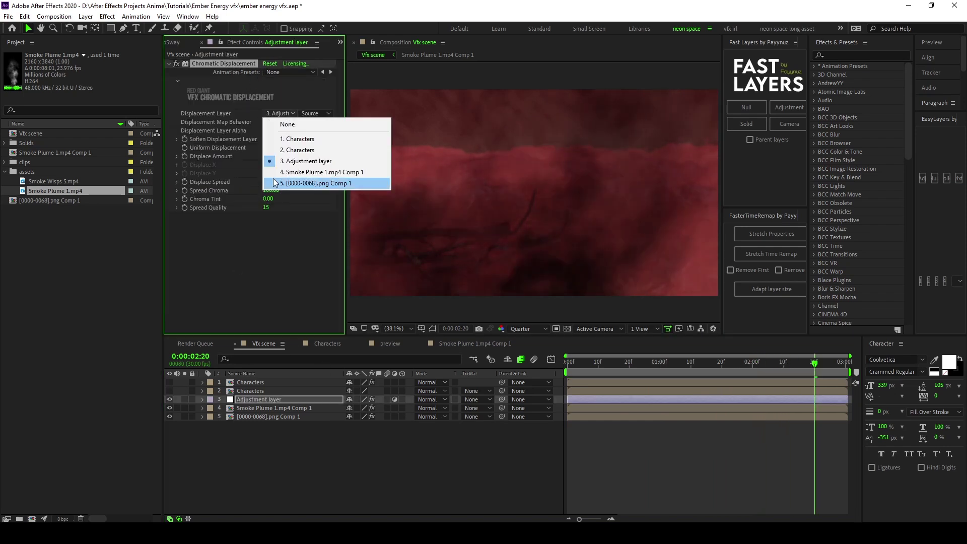
{"action": "left_click", "coordinate": [283, 172]}
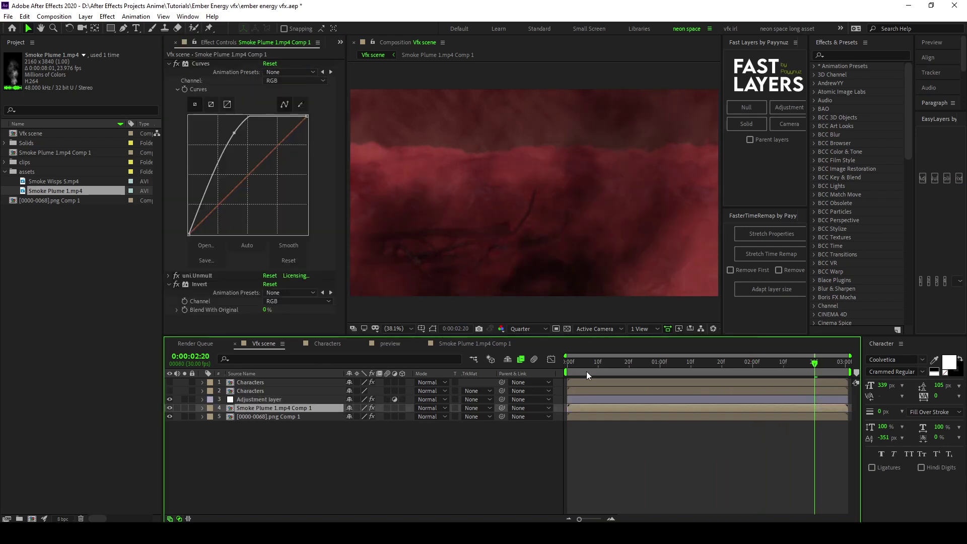
Step: Set Chromatic Displacement's Soften Displacement Layer to 70, Displace Amount to 113 and Displace Spread to 34
{"action": "left_click_drag", "start_coordinate": [586, 370], "coordinate": [766, 369]}
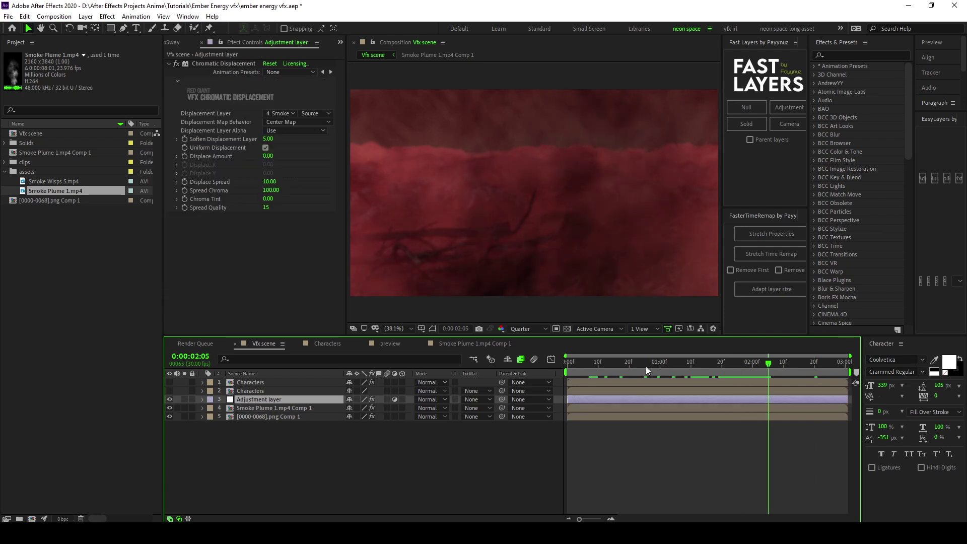
{"action": "left_click_drag", "start_coordinate": [646, 367], "coordinate": [734, 363]}
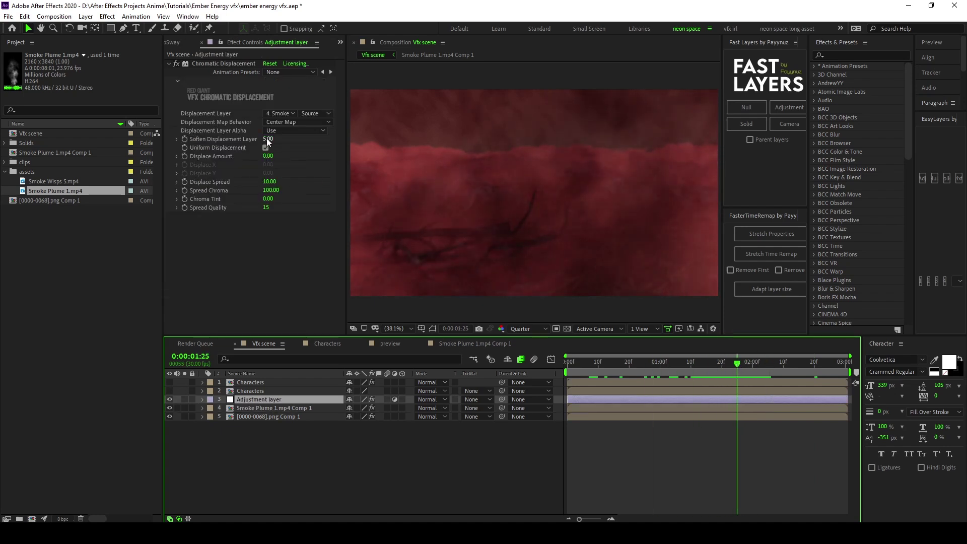
{"action": "left_click_drag", "start_coordinate": [266, 156], "coordinate": [276, 157]}
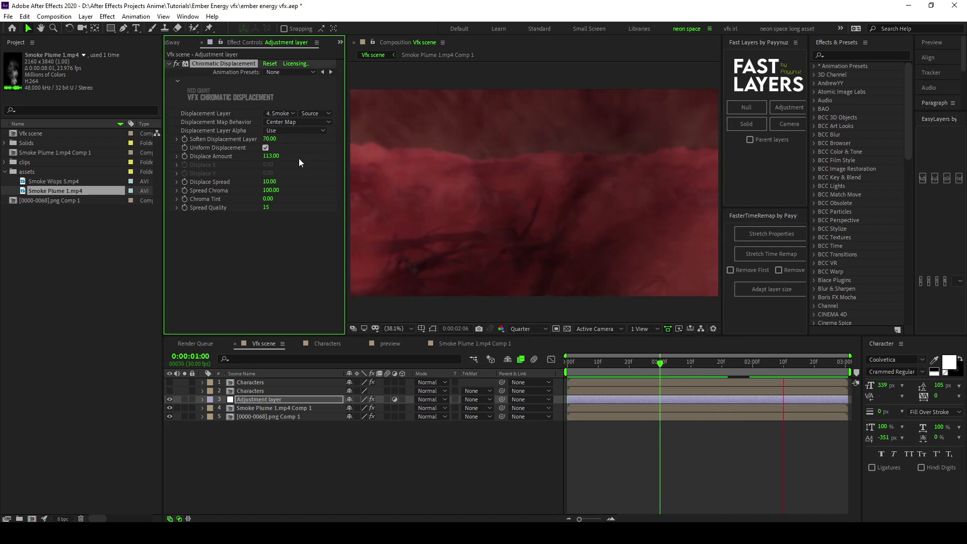
{"action": "left_click_drag", "start_coordinate": [269, 182], "coordinate": [319, 183]}
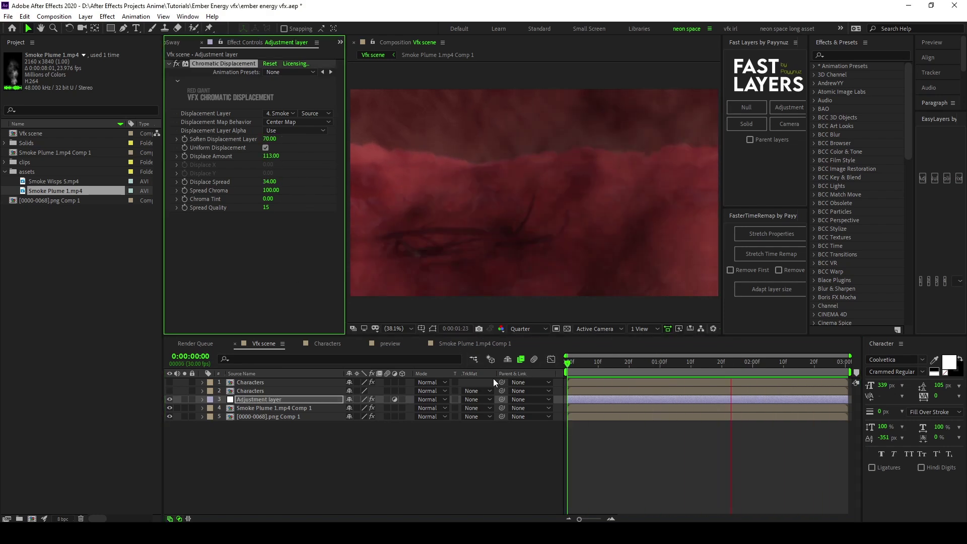
Step: Show both Characters layers, add Smoke Plume 1.mp4 enlarged and rotated above all layers, and trim it to the composition's end
{"action": "left_click", "coordinate": [605, 367]}
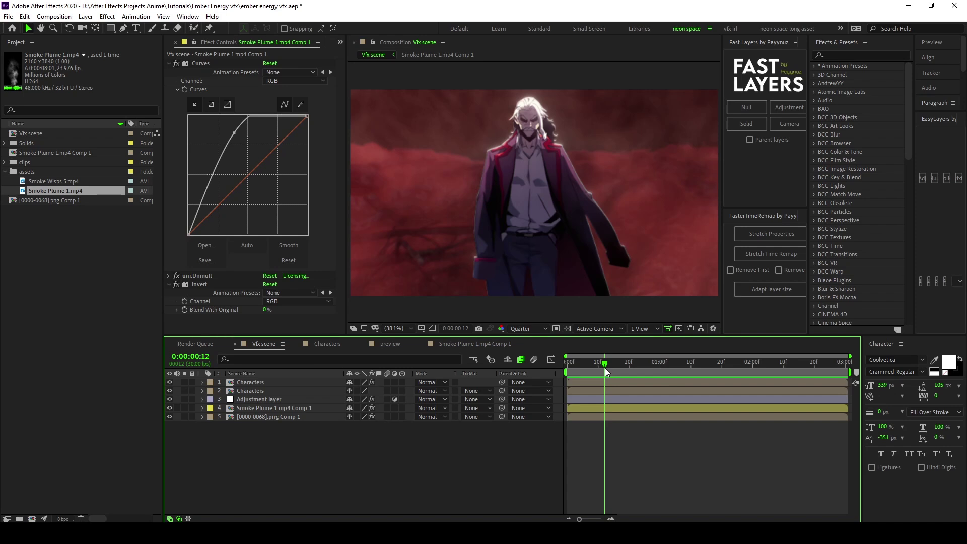
{"action": "left_click_drag", "start_coordinate": [71, 190], "coordinate": [283, 380]}
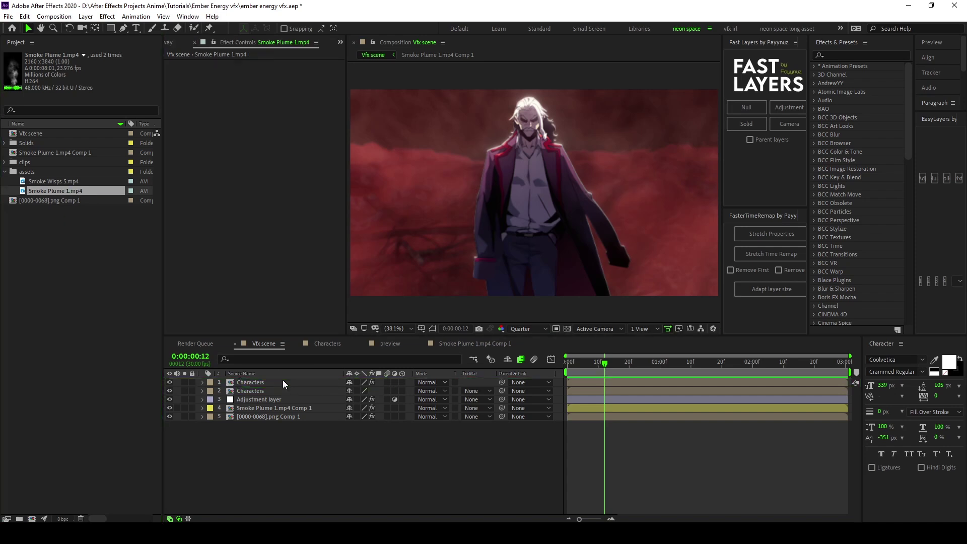
{"action": "left_click_drag", "start_coordinate": [607, 363], "coordinate": [839, 382]}
{"action": "key", "text": "ctrl+shift+d"}
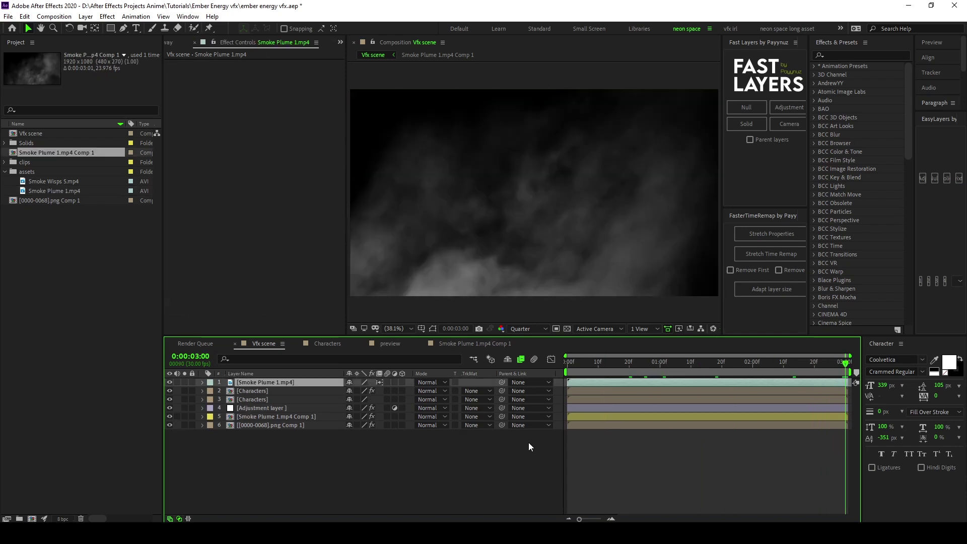
Step: Slip the top smoke footage within its layer so it starts from a later part of the clip, and preview it
{"action": "key", "text": "Home"}
{"action": "key", "text": "y"}
{"action": "left_click_drag", "start_coordinate": [727, 381], "coordinate": [611, 386]}
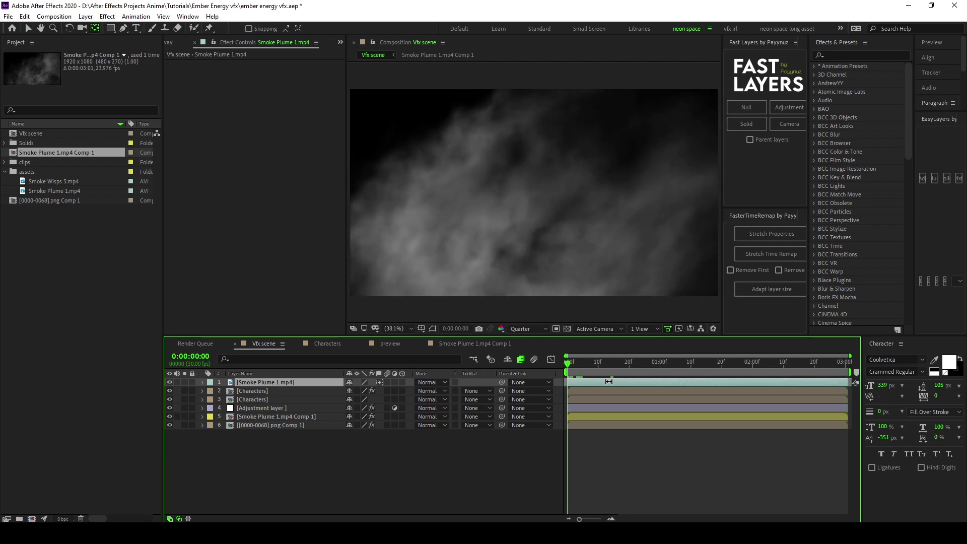
{"action": "key", "text": "space"}
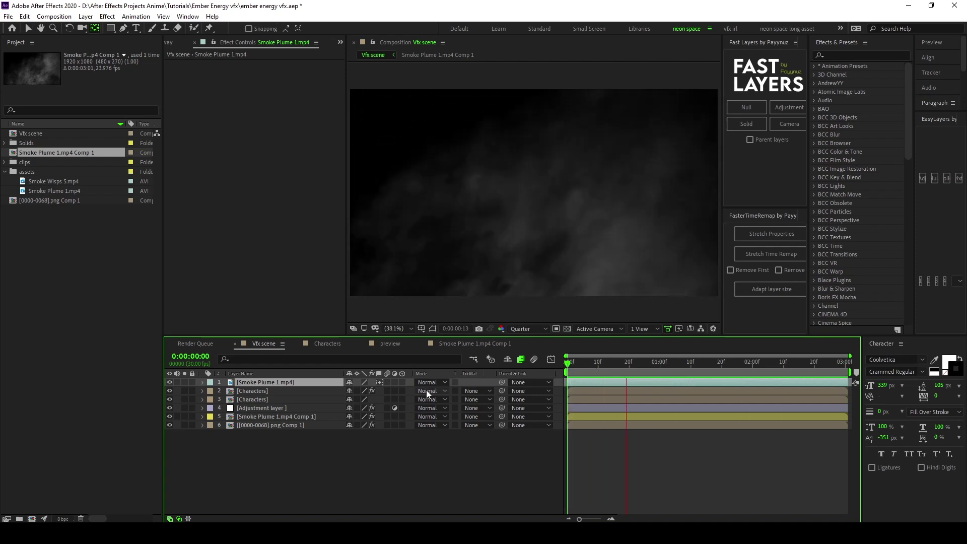
Step: Precompose the top smoke layer and copy Curves, uni.Unmult and Invert onto it from Smoke Plume 1.mp4 Comp 1
{"action": "key", "text": "ctrl+shift+c"}
{"action": "key", "text": "Return"}
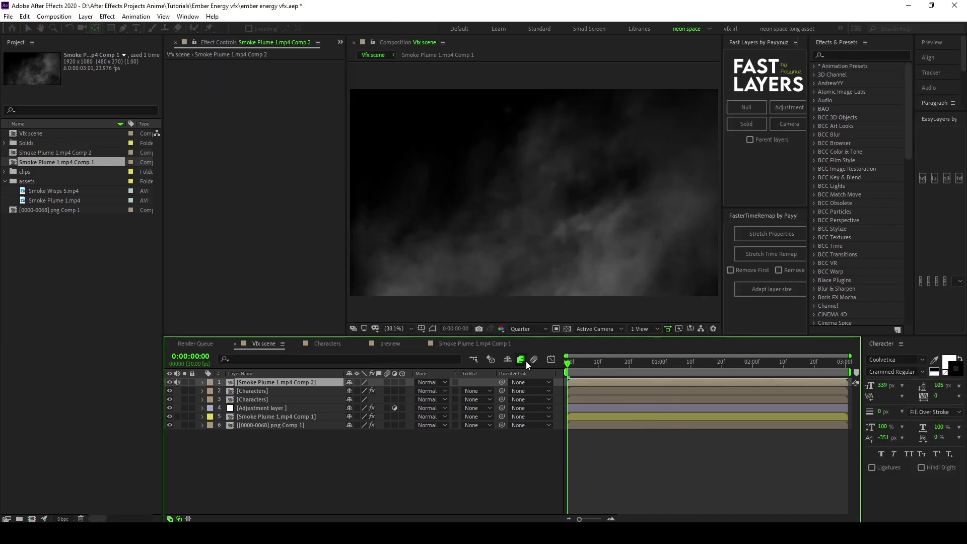
{"action": "left_click", "coordinate": [276, 416]}
{"action": "key", "text": "space"}
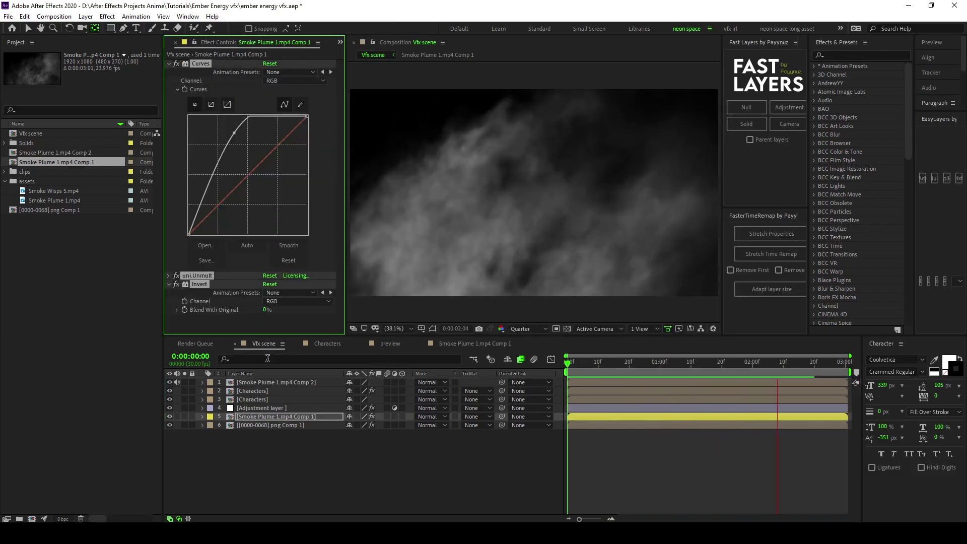
{"action": "left_click", "coordinate": [275, 382]}
{"action": "key", "text": "ctrl+v"}
{"action": "left_click", "coordinate": [629, 362]}
{"action": "left_click", "coordinate": [540, 467]}
{"action": "left_click", "coordinate": [299, 381]}
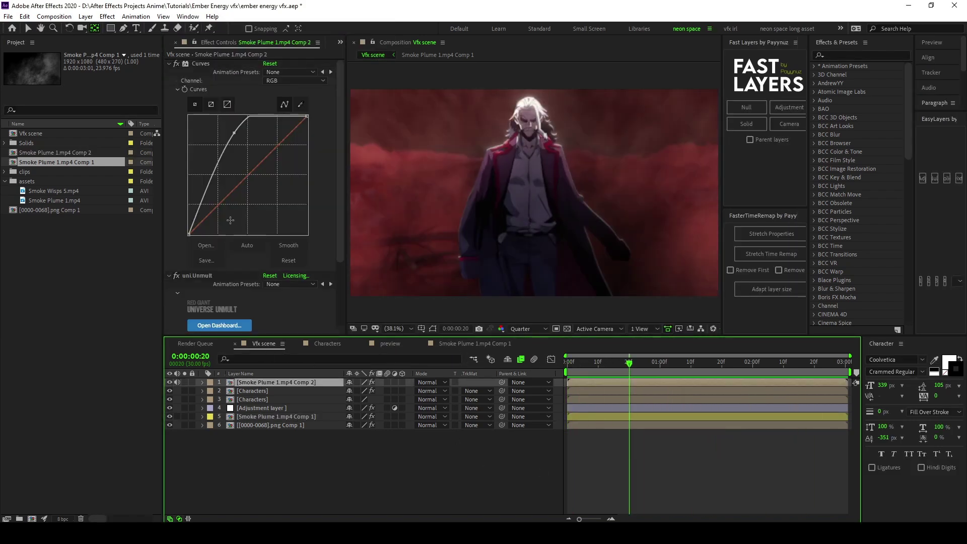
Step: Reshape the foreground smoke's Curves into a gentle arc slightly above the diagonal, preview the result and save the project
{"action": "left_click_drag", "start_coordinate": [204, 199], "coordinate": [216, 208]}
{"action": "key", "text": "space"}
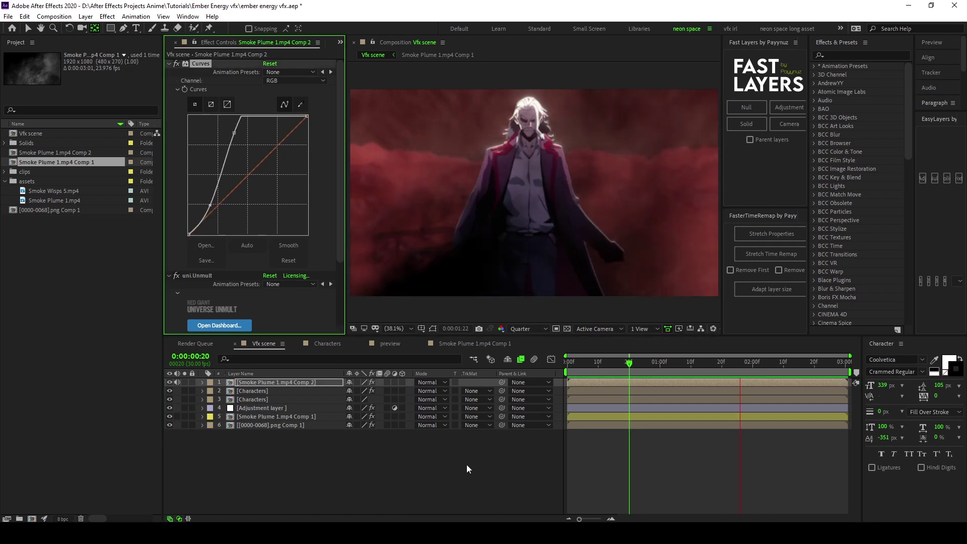
{"action": "key", "text": "space"}
{"action": "left_click_drag", "start_coordinate": [235, 133], "coordinate": [258, 146]}
{"action": "left_click_drag", "start_coordinate": [214, 206], "coordinate": [210, 205]}
{"action": "key", "text": "space"}
{"action": "key", "text": "ctrl+s"}
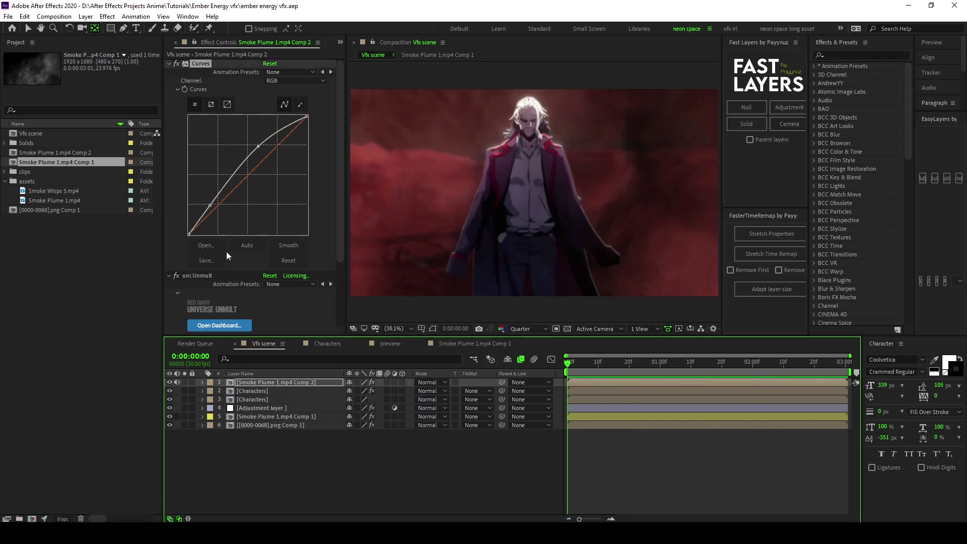
Step: Add Smoke Wisps 5.mp4 above all layers and preview it from the start of the composition
{"action": "left_click_drag", "start_coordinate": [50, 191], "coordinate": [276, 379]}
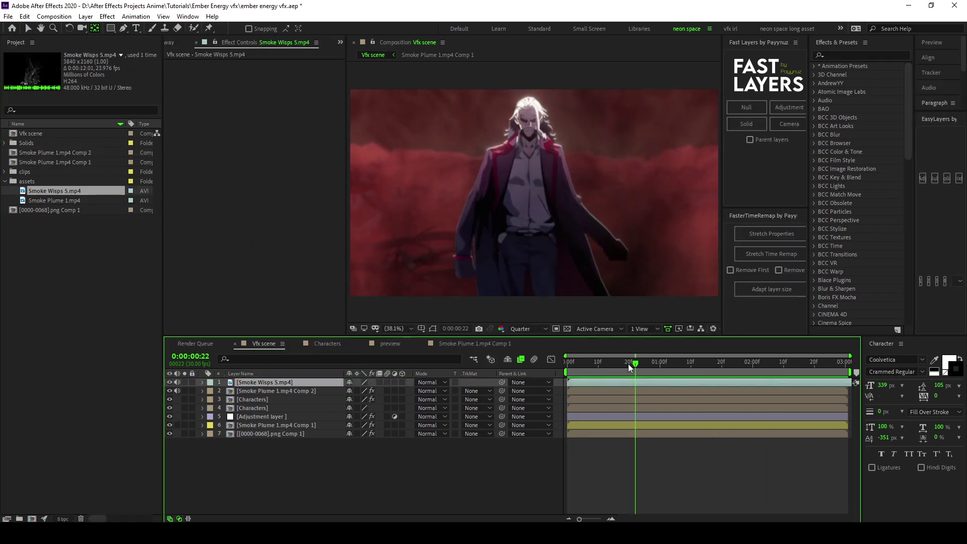
{"action": "left_click_drag", "start_coordinate": [632, 364], "coordinate": [515, 375]}
{"action": "key", "text": "s"}
{"action": "key", "text": "space"}
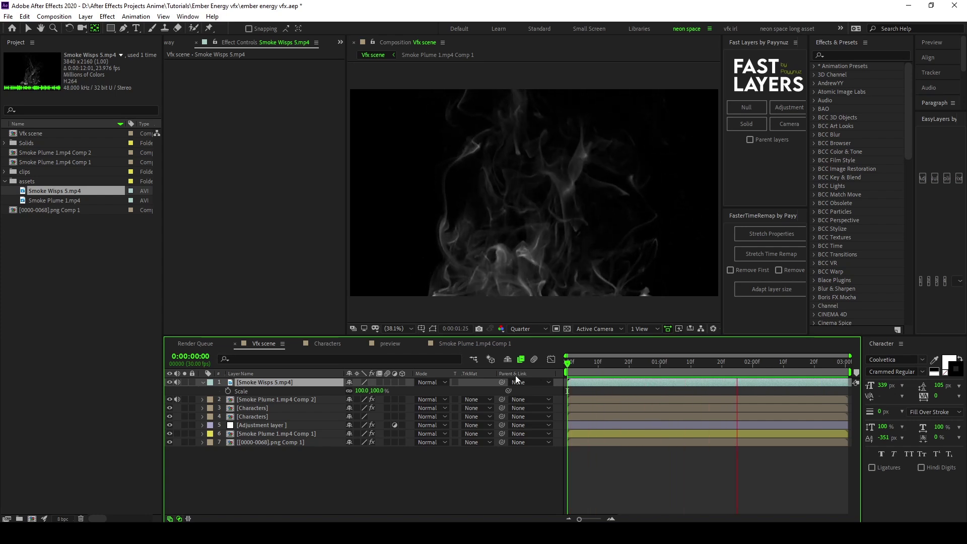
{"action": "key", "text": "space"}
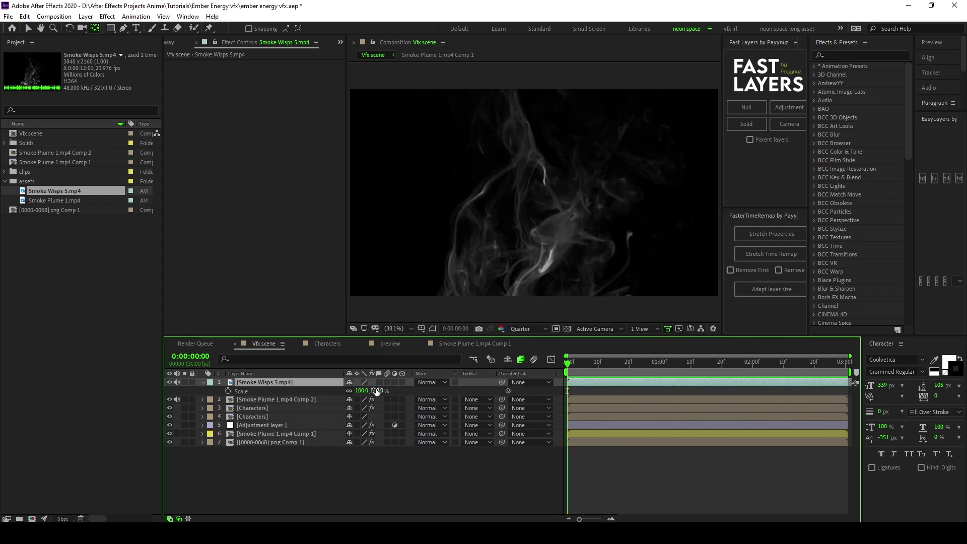
Step: Shift the Smoke Wisps 5.mp4 layer to position 780, 622
{"action": "mouse_move", "coordinate": [362, 391]}
{"action": "left_mouse_down"}
{"action": "mouse_move", "coordinate": [384, 391]}
{"action": "mouse_move", "coordinate": [369, 391]}
{"action": "left_mouse_up"}
{"action": "key", "text": "p"}
{"action": "left_click_drag", "start_coordinate": [355, 391], "coordinate": [264, 391]}
{"action": "left_click_drag", "start_coordinate": [368, 391], "coordinate": [409, 391]}
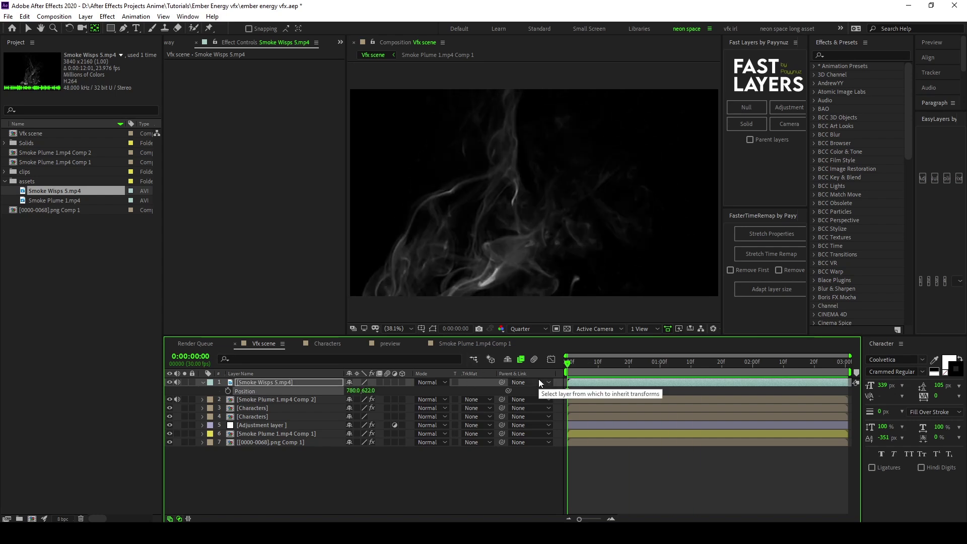
Step: Enable time remapping on Smoke Wisps 5.mp4 and raise its remapped time at 0:00:03:00 to speed up the footage
{"action": "key", "text": "ctrl+alt+t"}
{"action": "key", "text": "End"}
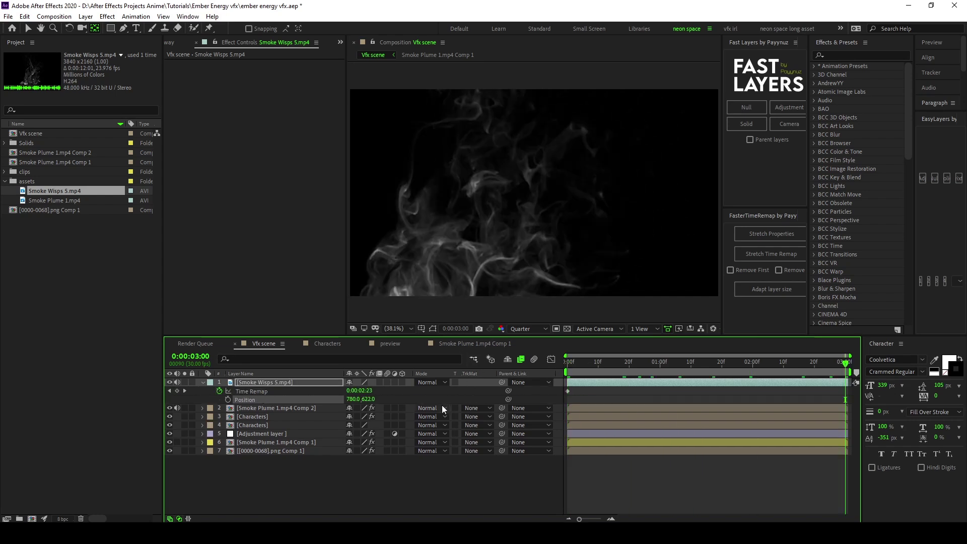
{"action": "left_click_drag", "start_coordinate": [366, 390], "coordinate": [504, 367]}
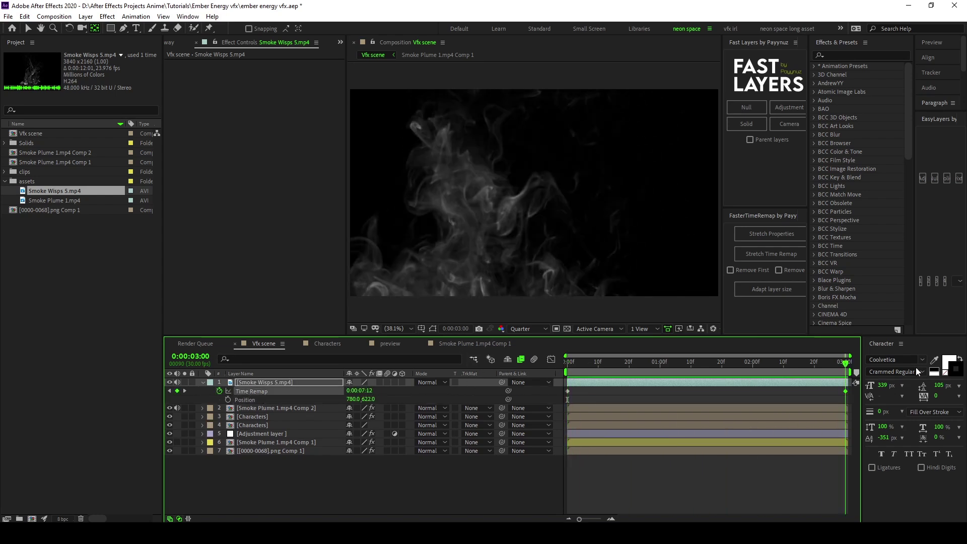
{"action": "left_click_drag", "start_coordinate": [362, 390], "coordinate": [423, 396]}
{"action": "key", "text": "Home"}
{"action": "left_click", "coordinate": [579, 384]}
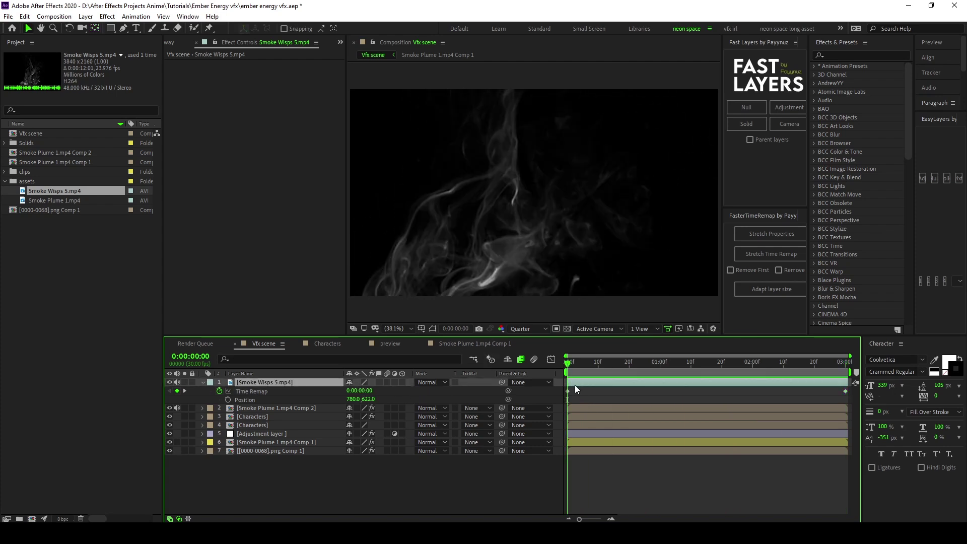
Step: Precompose the Smoke Wisps 5.mp4 layer, open the new precomp and show its footage's Scale property
{"action": "key", "text": "ctrl+shift+c"}
{"action": "left_click", "coordinate": [306, 179]}
{"action": "double_click", "coordinate": [295, 382]}
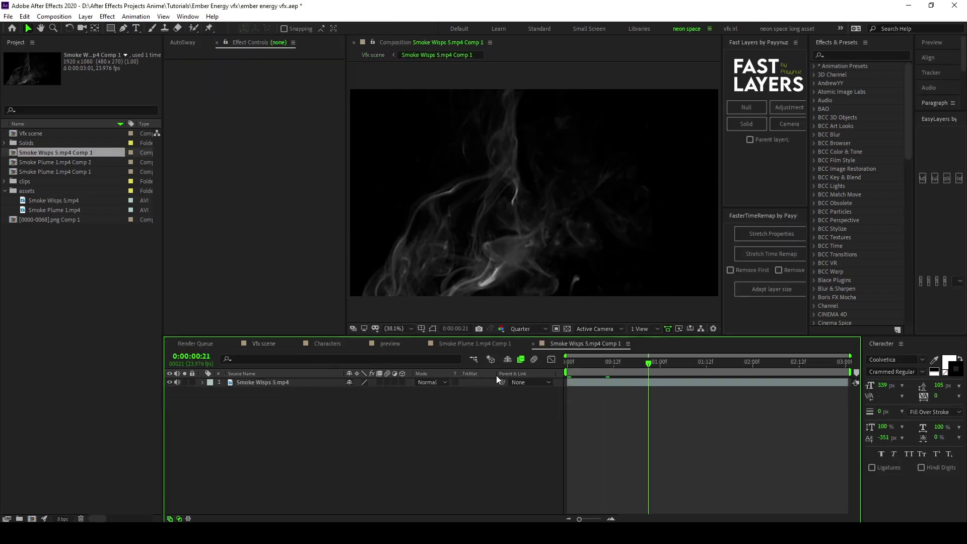
{"action": "left_click", "coordinate": [300, 383]}
{"action": "key", "text": "s"}
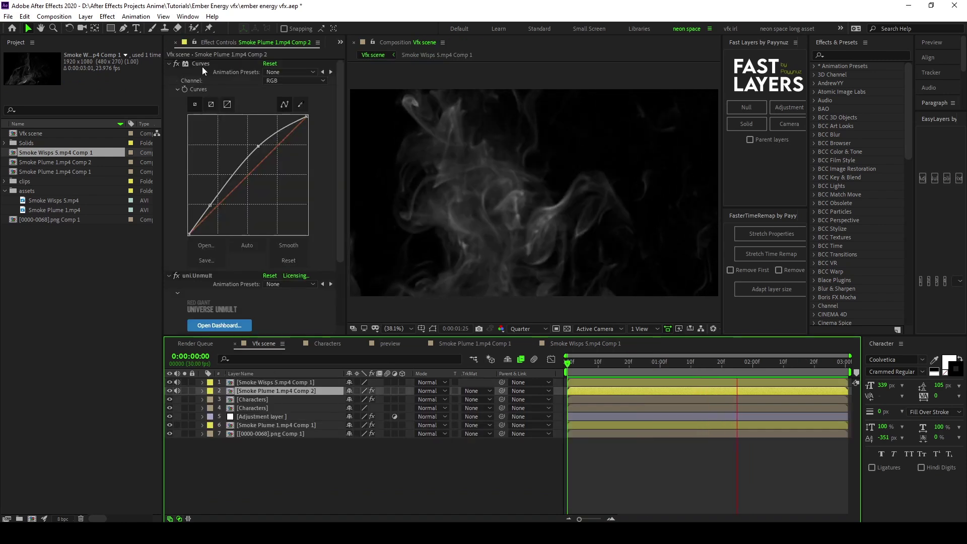
Step: Copy the effects from Smoke Plume 1.mp4 Comp 2 to Smoke Wisps 5.mp4 Comp 1 and delete the pasted Invert
{"action": "left_click", "coordinate": [201, 65]}
{"action": "key", "text": "ctrl+a"}
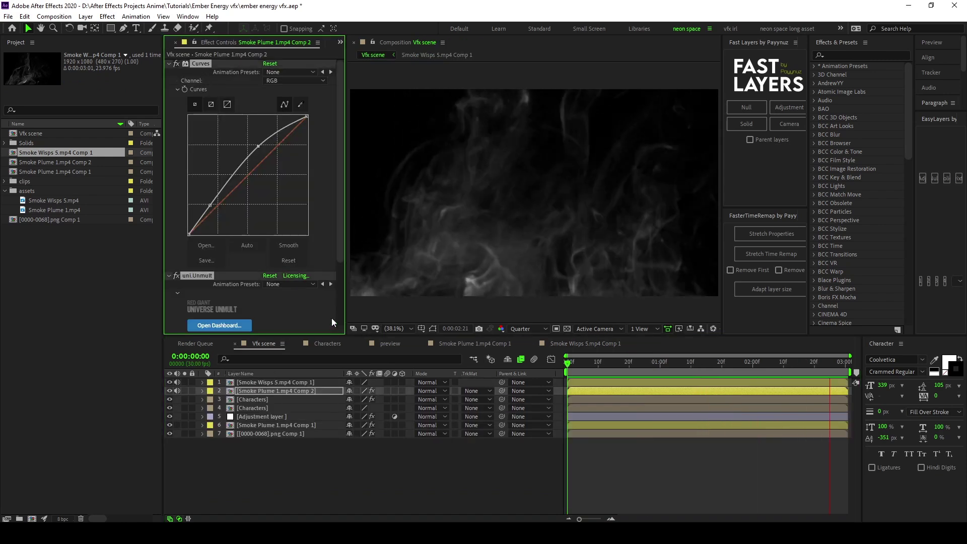
{"action": "key", "text": "ctrl+c"}
{"action": "left_click", "coordinate": [293, 381]}
{"action": "key", "text": "ctrl+v"}
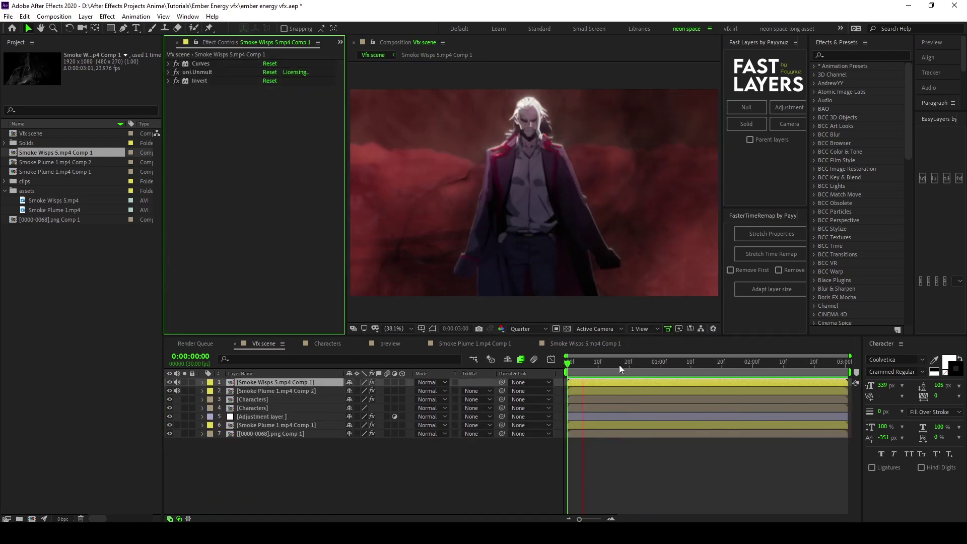
{"action": "left_click_drag", "start_coordinate": [619, 369], "coordinate": [732, 373]}
{"action": "left_click", "coordinate": [199, 80]}
{"action": "key", "text": "Delete"}
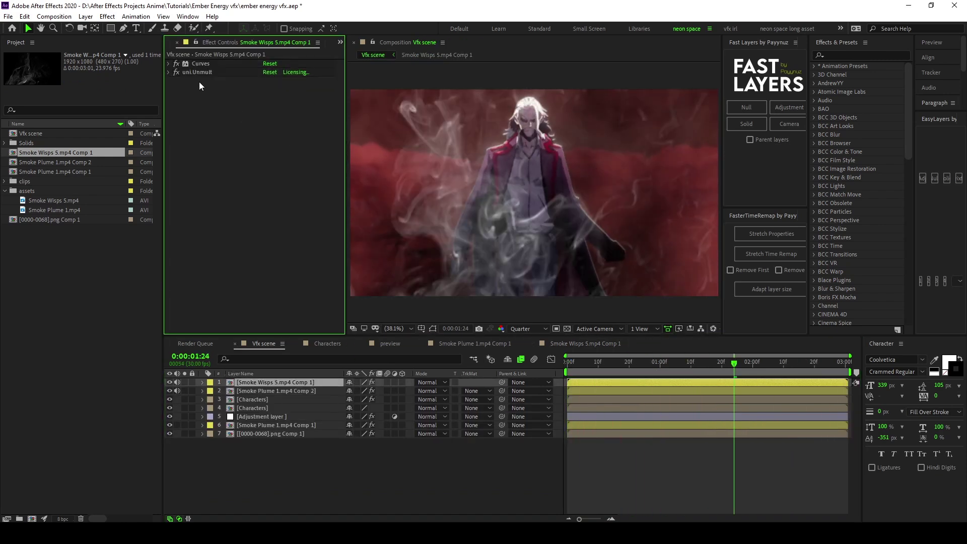
{"action": "key", "text": "ctrl+space"}
{"action": "type", "text": "p"}
{"action": "key", "text": "Return"}
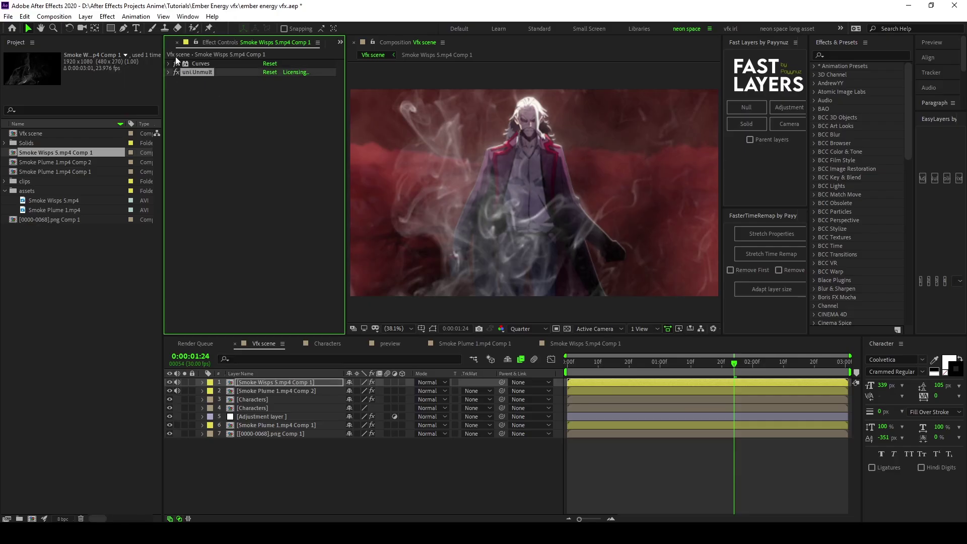
{"action": "left_click", "coordinate": [256, 390]}
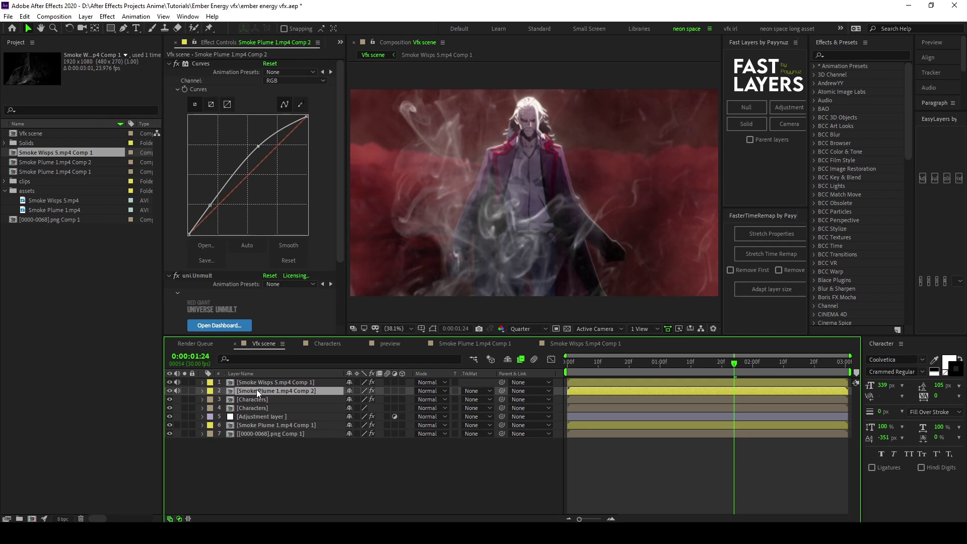
Step: Apply VC Color Vibrance to the Smoke Wisps 5.mp4 Comp 1 layer
{"action": "left_click", "coordinate": [263, 382]}
{"action": "left_click_drag", "start_coordinate": [692, 367], "coordinate": [757, 369]}
{"action": "key", "text": "ctrl+space"}
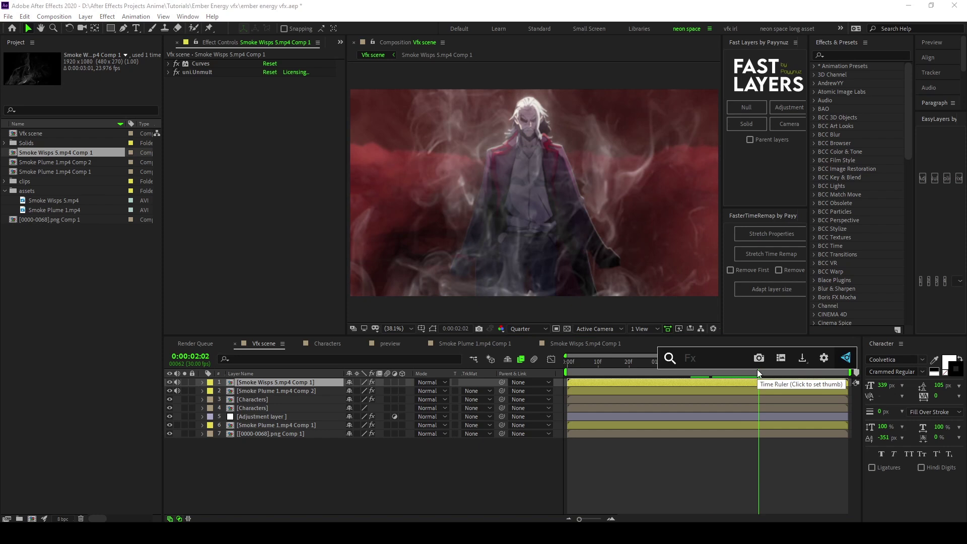
{"action": "type", "text": "vc"}
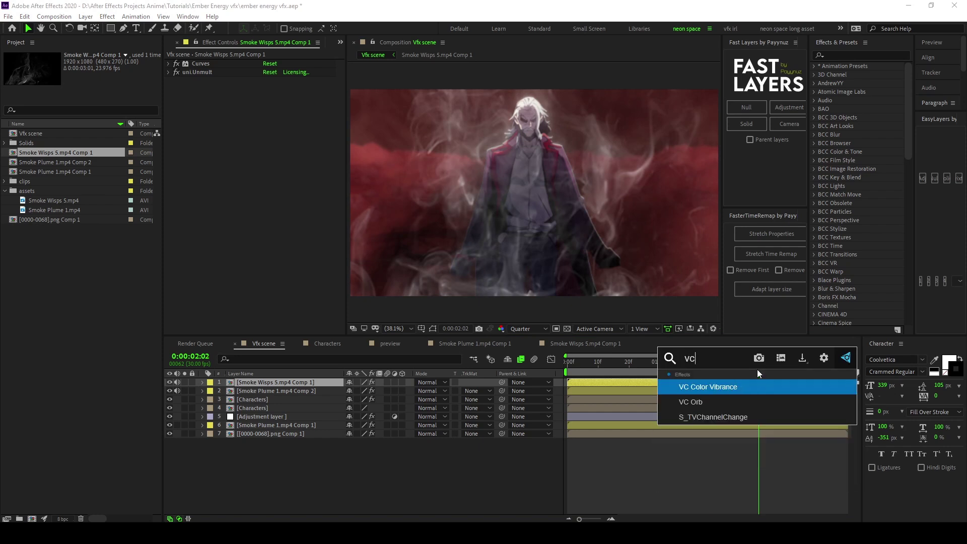
{"action": "key", "text": "Return"}
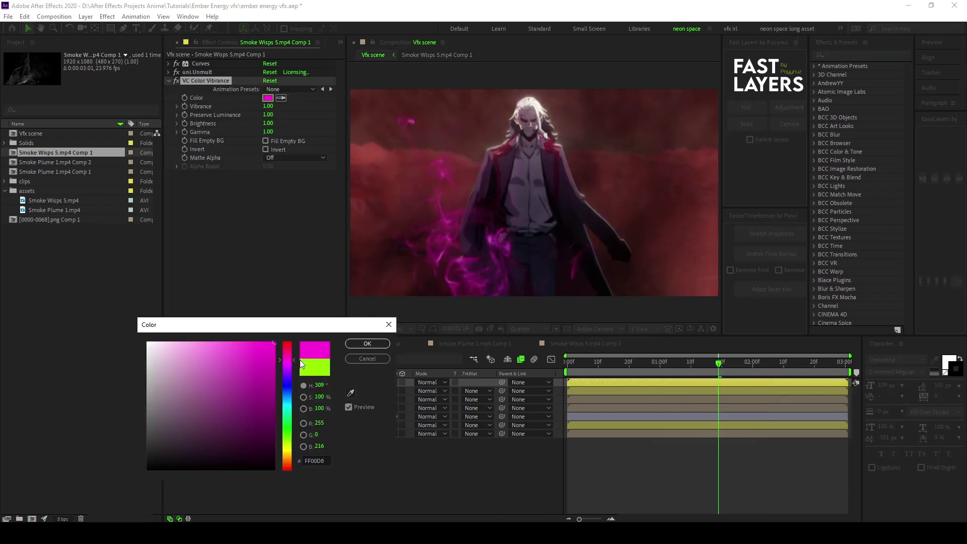
Step: Set the VC Color Vibrance color to pink FF0084 and preview the tinted wisps
{"action": "left_click_drag", "start_coordinate": [300, 359], "coordinate": [297, 359]}
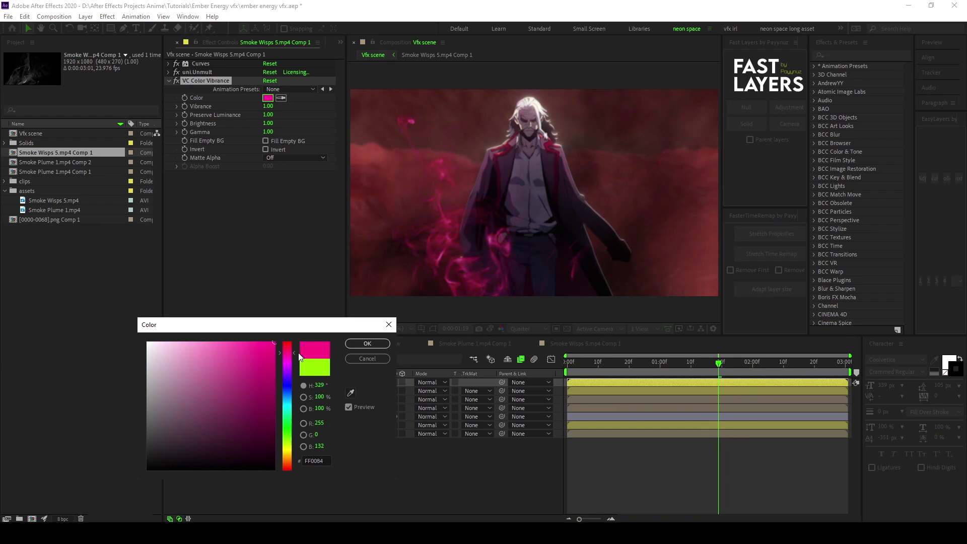
{"action": "left_click", "coordinate": [367, 343]}
{"action": "left_click_drag", "start_coordinate": [718, 366], "coordinate": [693, 370]}
{"action": "key", "text": "space"}
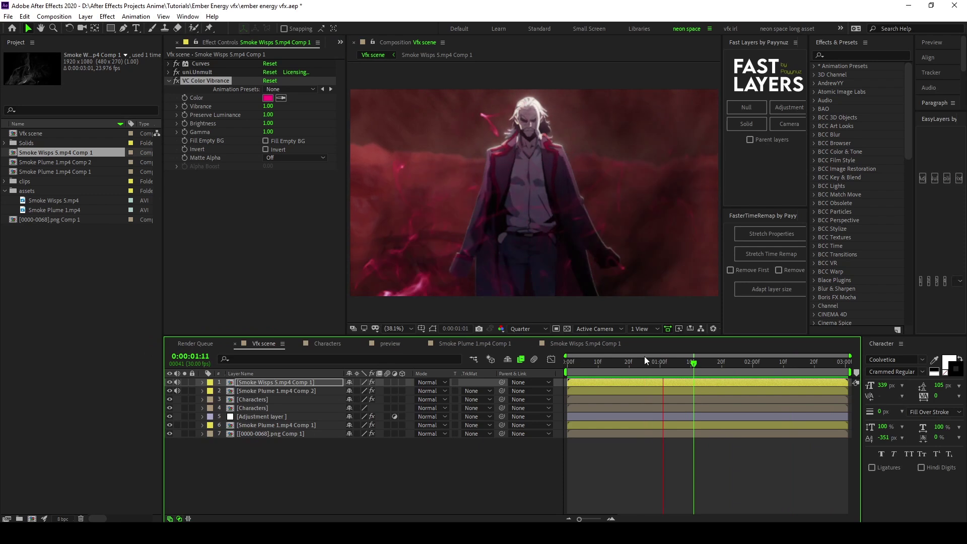
Step: Lower the shadow point of the wisps' Curves toward the diagonal to suppress the faint smoke
{"action": "left_click", "coordinate": [710, 368]}
{"action": "key", "text": "space"}
{"action": "left_click", "coordinate": [168, 64]}
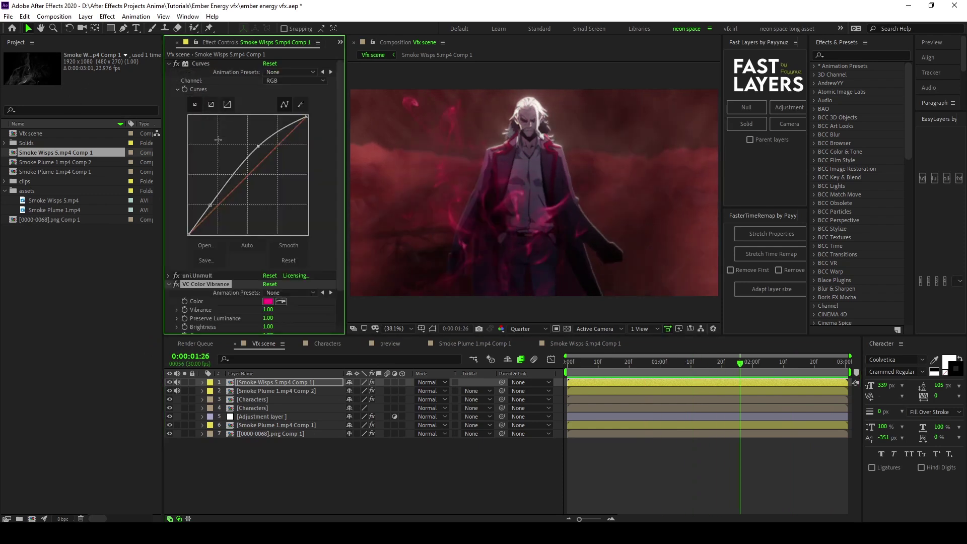
{"action": "left_click_drag", "start_coordinate": [210, 205], "coordinate": [215, 209]}
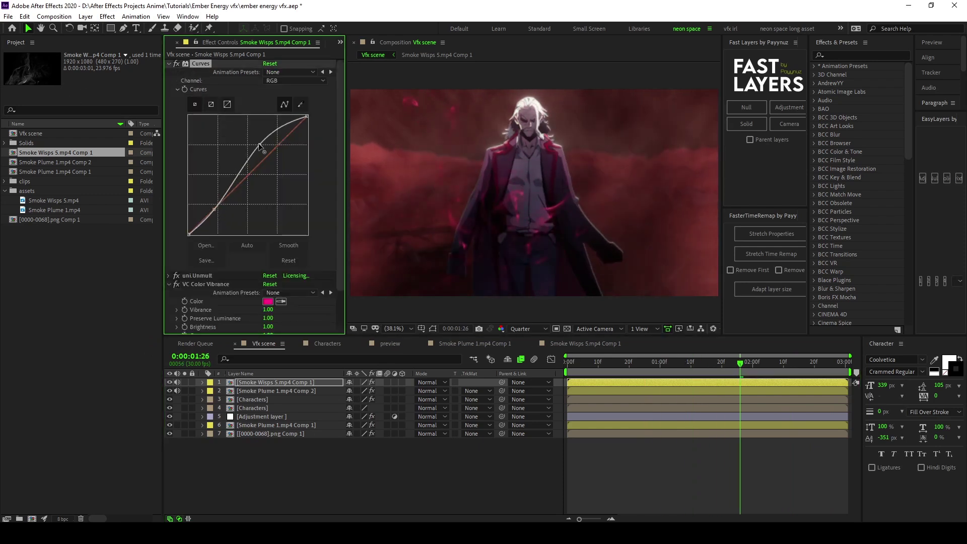
{"action": "left_click", "coordinate": [169, 64]}
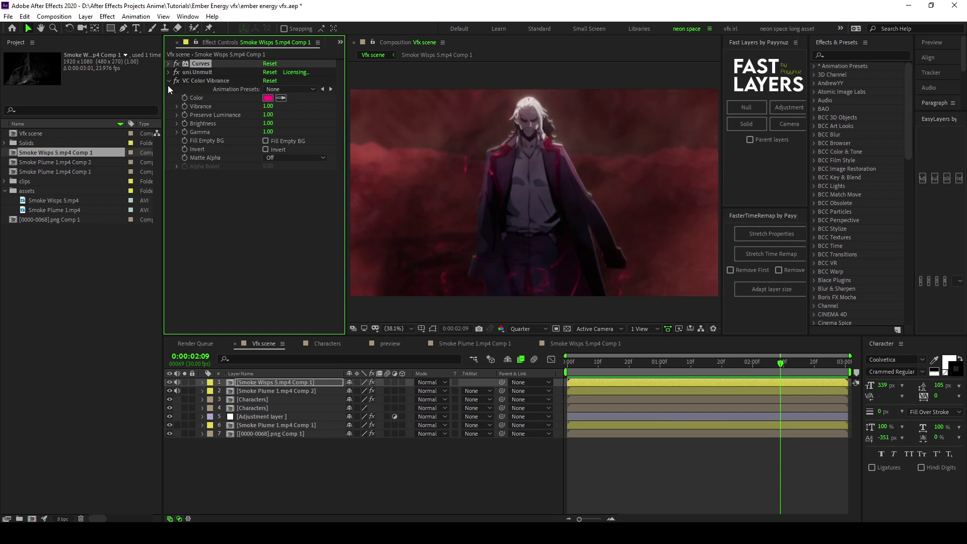
Step: Add Deep Glow to Smoke Wisps 5.mp4 Comp 1 and set the layer's blending mode to Screen
{"action": "key", "text": "ctrl+space"}
{"action": "type", "text": "deep"}
{"action": "key", "text": "Return"}
{"action": "left_click_drag", "start_coordinate": [680, 366], "coordinate": [705, 367]}
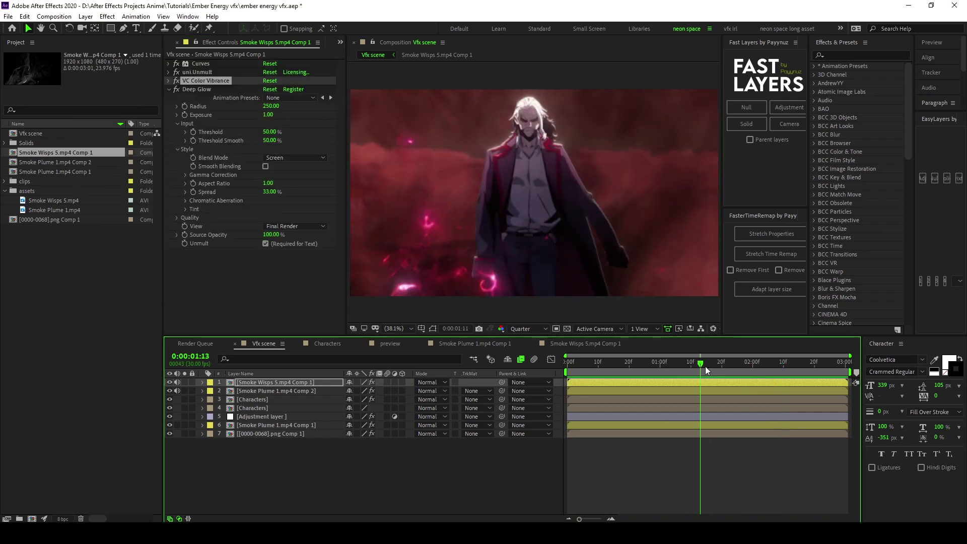
{"action": "left_click", "coordinate": [431, 382]}
{"action": "left_click", "coordinate": [480, 212]}
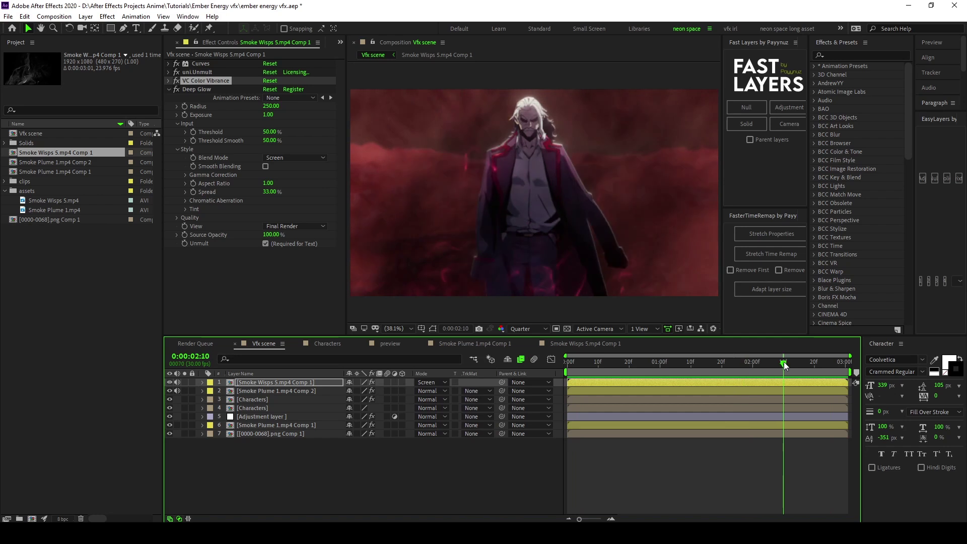
Step: Move the lower point of the wisps' Curves above the diagonal to brighten the faint smoke, and preview the scene
{"action": "left_click", "coordinate": [704, 362]}
{"action": "left_click", "coordinate": [169, 63]}
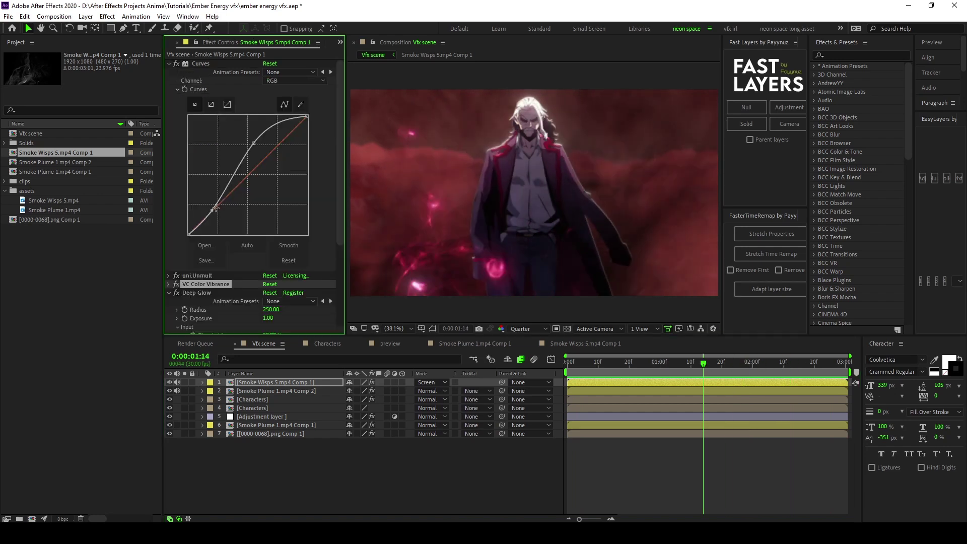
{"action": "left_click_drag", "start_coordinate": [215, 207], "coordinate": [206, 209]}
{"action": "key", "text": "space"}
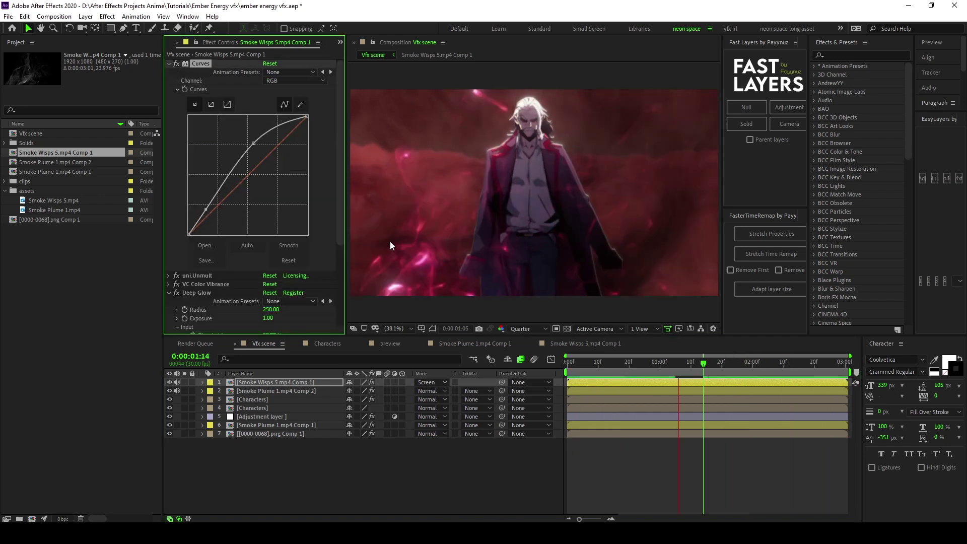
{"action": "left_click", "coordinate": [169, 64]}
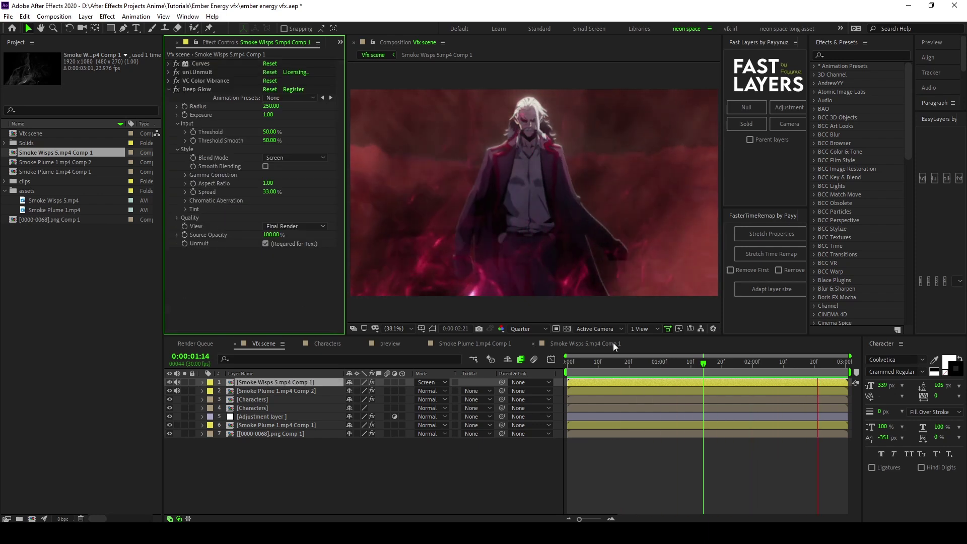
Step: Duplicate the Chromatic Displacement adjustment layer and move the copy to the top of the Vfx scene layer stack
{"action": "left_click", "coordinate": [639, 415]}
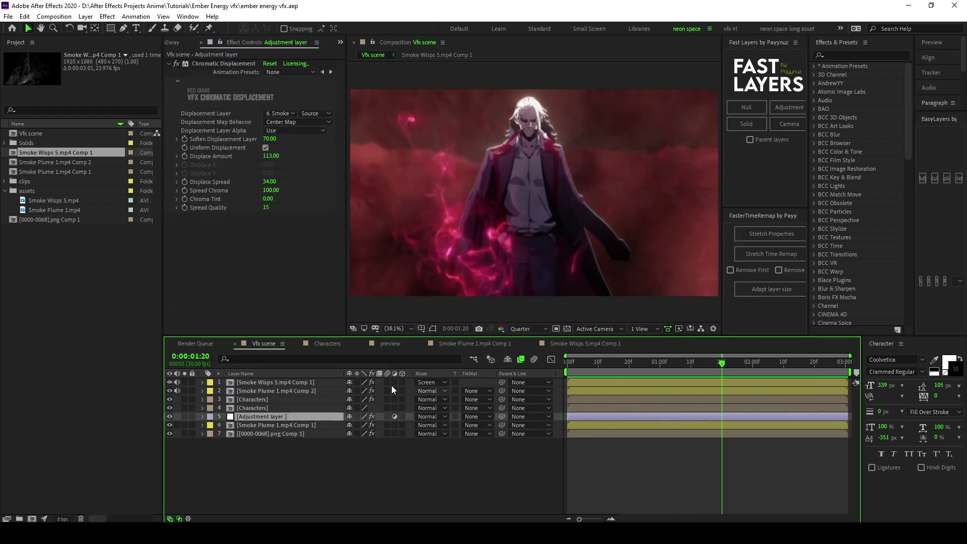
{"action": "key", "text": "ctrl+d"}
{"action": "key", "text": "ctrl+shift+bracketright"}
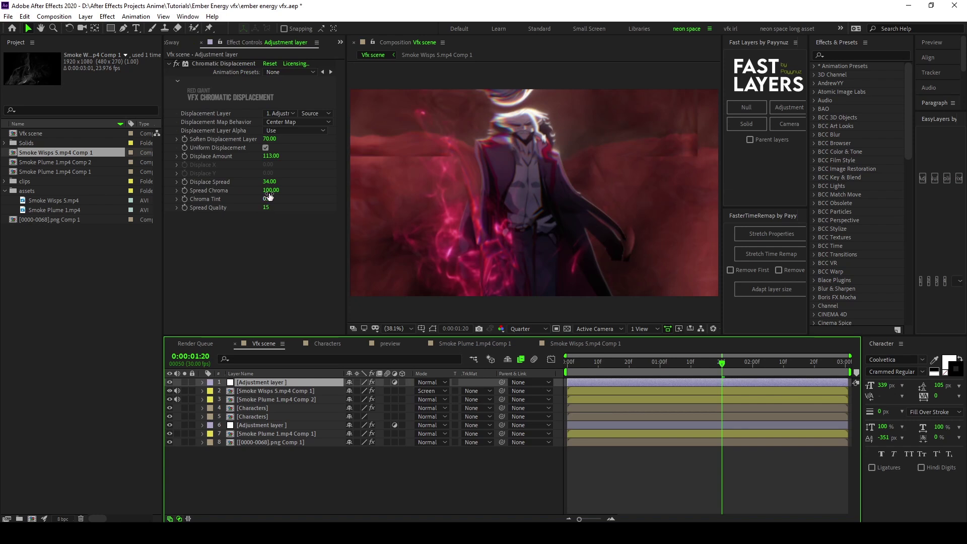
Step: Set the top adjustment layer's Displacement Layer to Smoke Wisps 5.mp4 Comp 1 and preview the distortion
{"action": "left_click", "coordinate": [275, 115]}
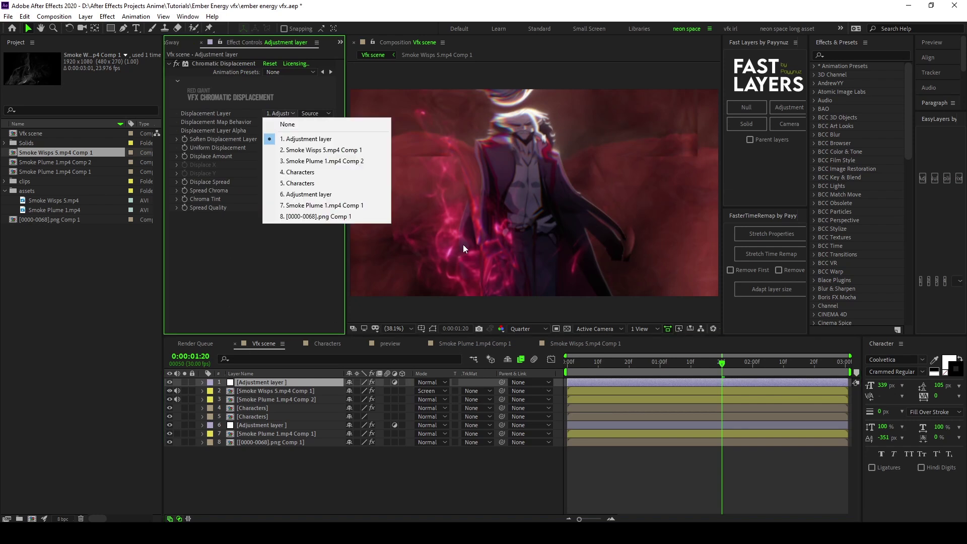
{"action": "left_click_drag", "start_coordinate": [663, 367], "coordinate": [776, 367]}
{"action": "left_click", "coordinate": [280, 113]}
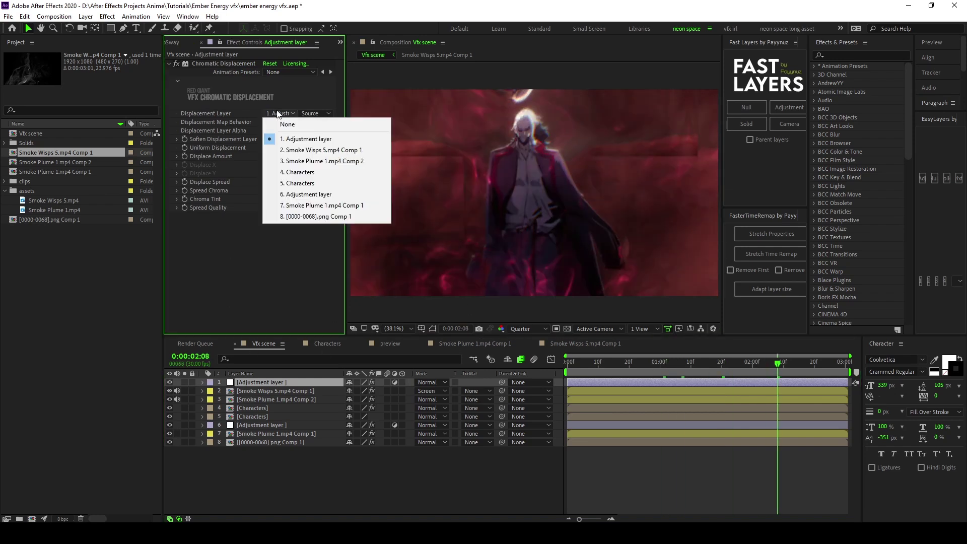
{"action": "left_click", "coordinate": [294, 150]}
{"action": "key", "text": "space"}
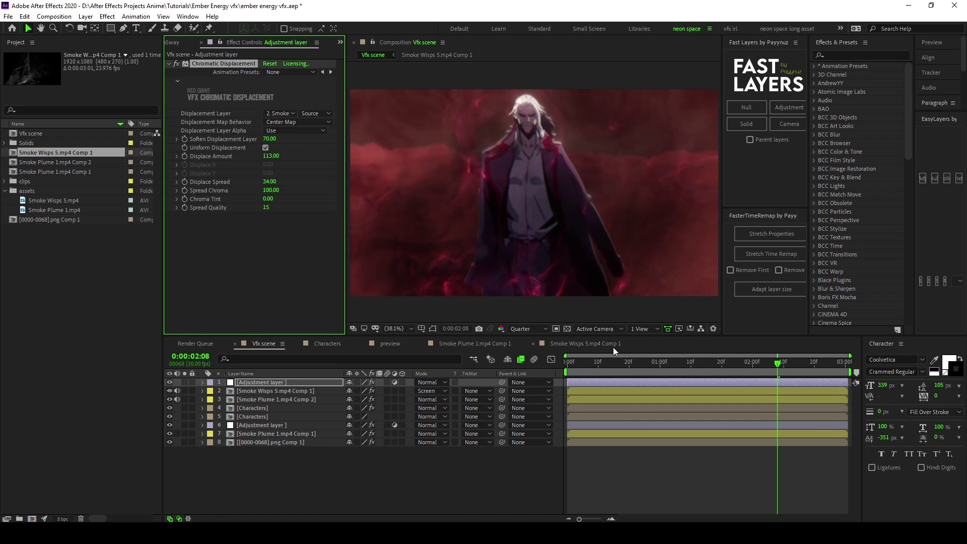
Step: Set Displace Amount to 40, Soften Displacement Layer to 46 and Displace Spread to 71, and preview the scene from the start
{"action": "mouse_move", "coordinate": [269, 156]}
{"action": "left_mouse_down"}
{"action": "mouse_move", "coordinate": [249, 163]}
{"action": "mouse_move", "coordinate": [275, 139]}
{"action": "left_mouse_up"}
{"action": "left_click_drag", "start_coordinate": [269, 181], "coordinate": [288, 181]}
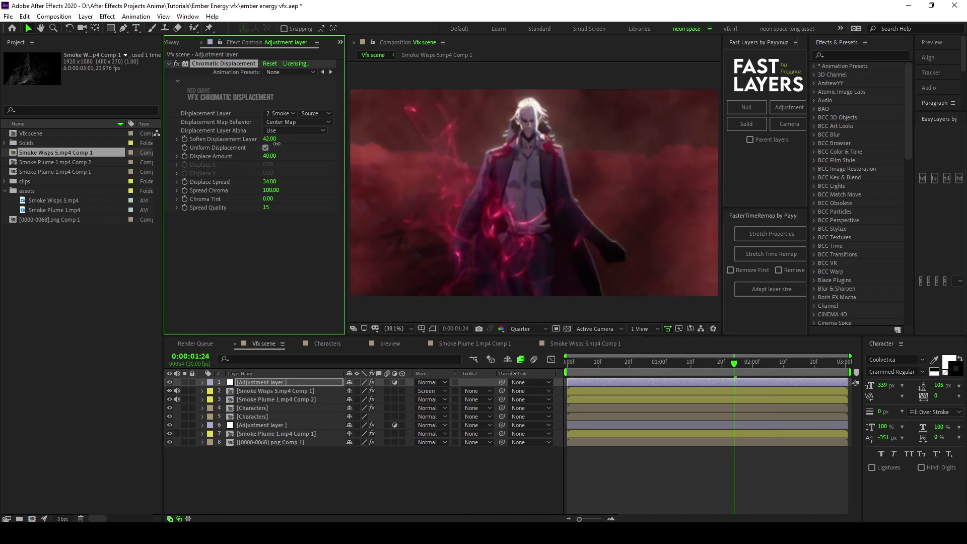
{"action": "key", "text": "space"}
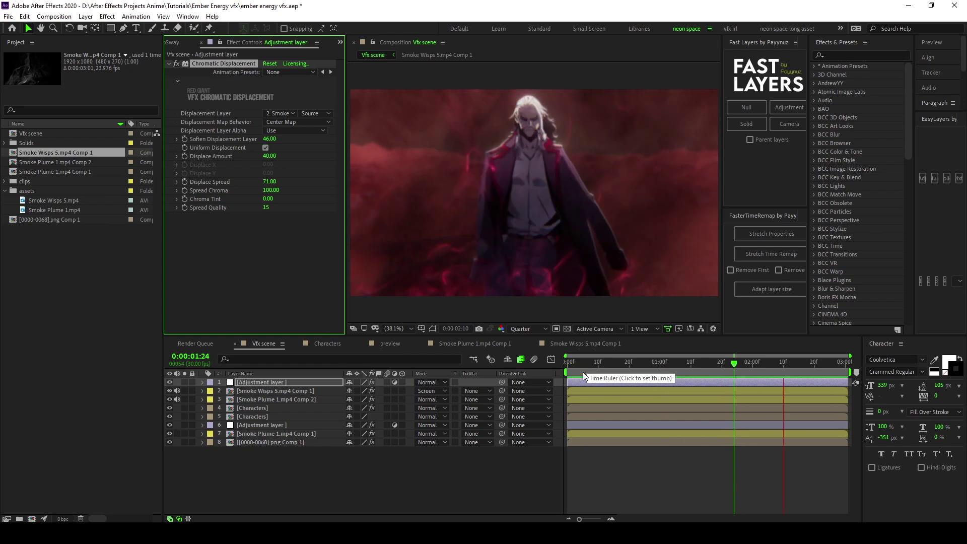
{"action": "left_click_drag", "start_coordinate": [581, 364], "coordinate": [553, 368]}
{"action": "key", "text": "space"}
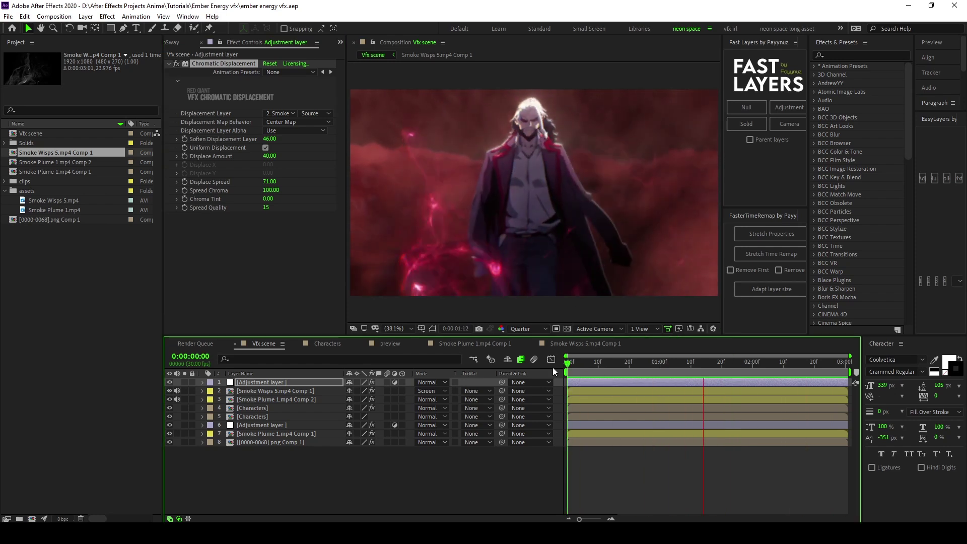
{"action": "left_click", "coordinate": [780, 362]}
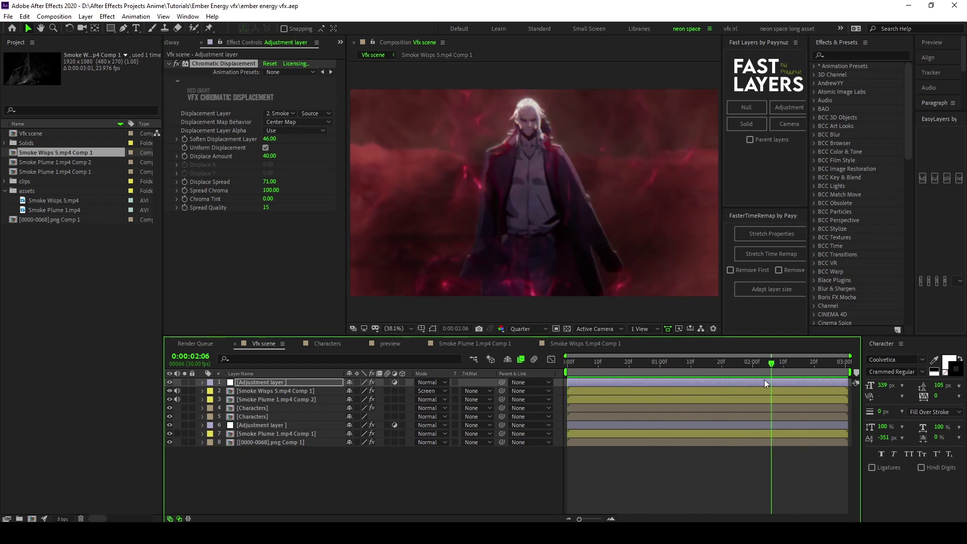
Step: Precompose the scene layers as Pre-comp 1 and place two adjustment layers above it
{"action": "right_click", "coordinate": [275, 476]}
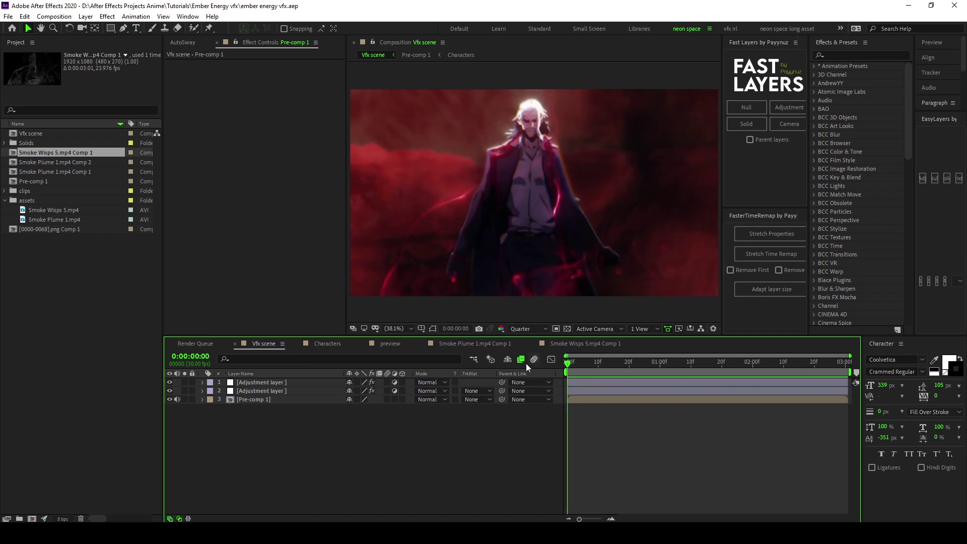